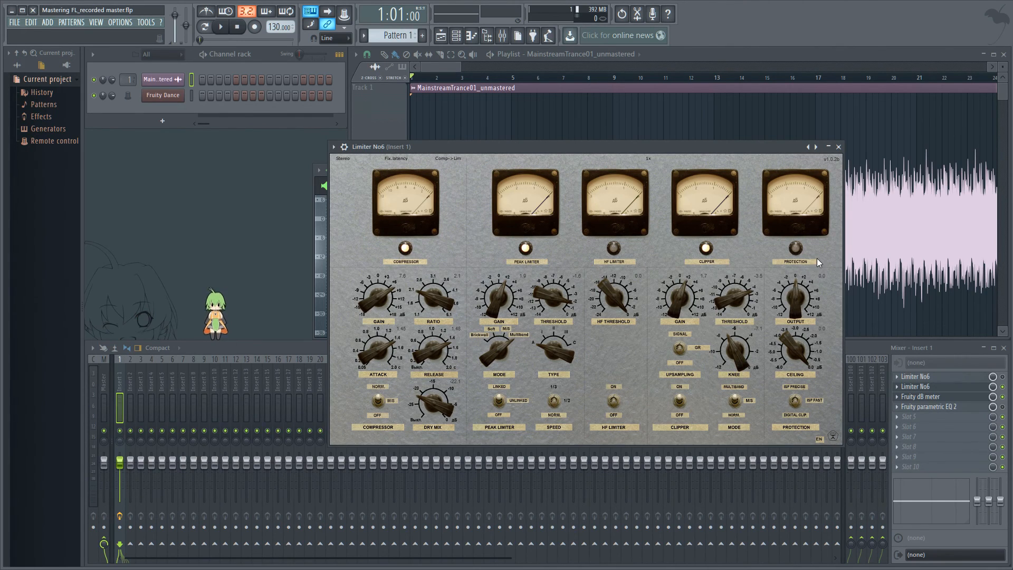
Set the limiter's ceiling to -1.0 dB.
{"action": "mouse_move", "coordinate": [797, 336]}
{"action": "left_mouse_down"}
{"action": "mouse_move", "coordinate": [794, 360]}
{"action": "mouse_move", "coordinate": [788, 325]}
{"action": "left_mouse_up"}
{"action": "left_click_drag", "start_coordinate": [791, 363], "coordinate": [790, 346]}
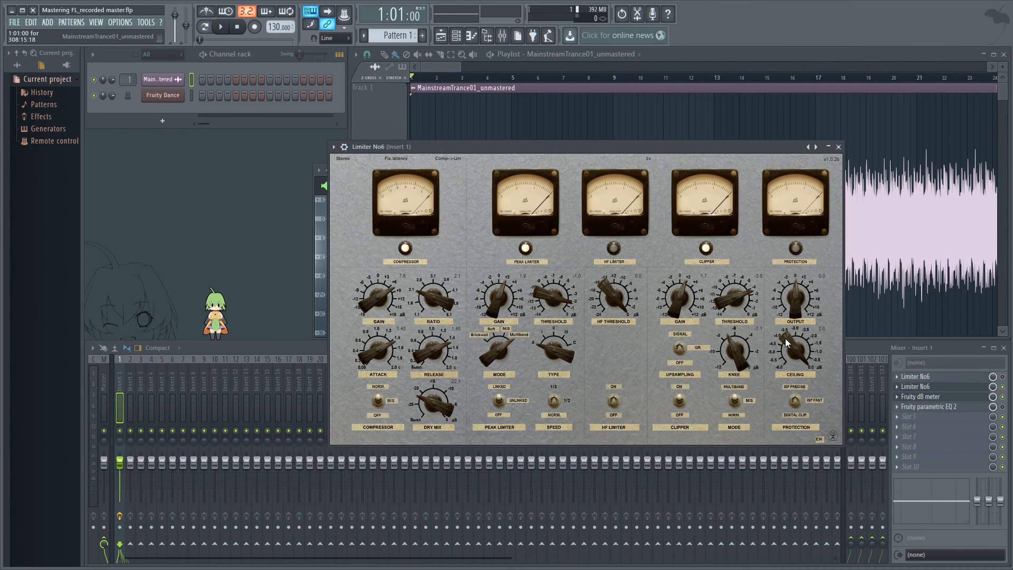
{"action": "left_click_drag", "start_coordinate": [785, 338], "coordinate": [784, 354]}
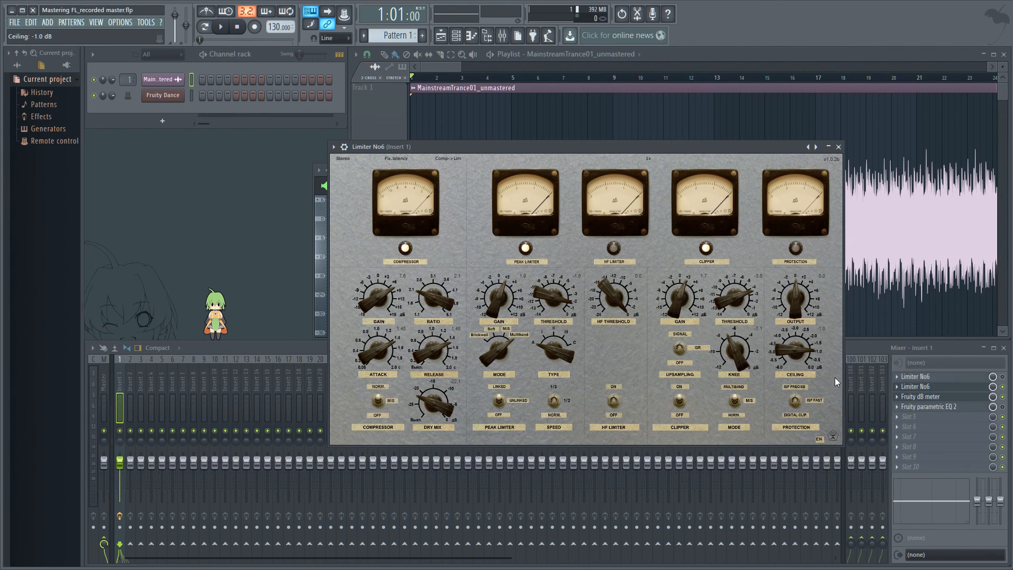
{"action": "left_click", "coordinate": [786, 355], "text": "ctrl"}
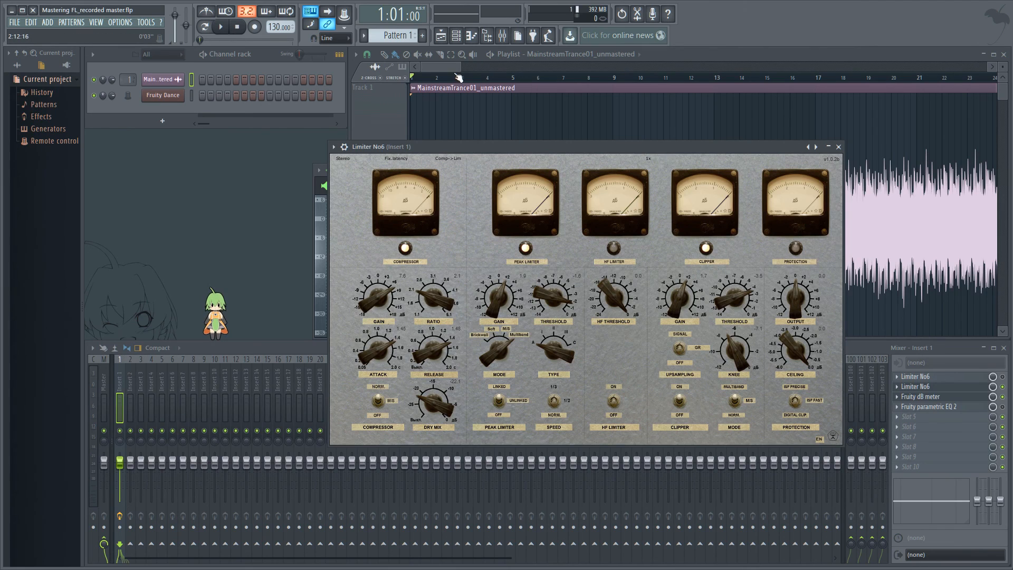
Play the song from the start with the whole track and limiter in view to audition it.
{"action": "left_click_drag", "start_coordinate": [459, 66], "coordinate": [987, 98]}
{"action": "left_click", "coordinate": [340, 384]}
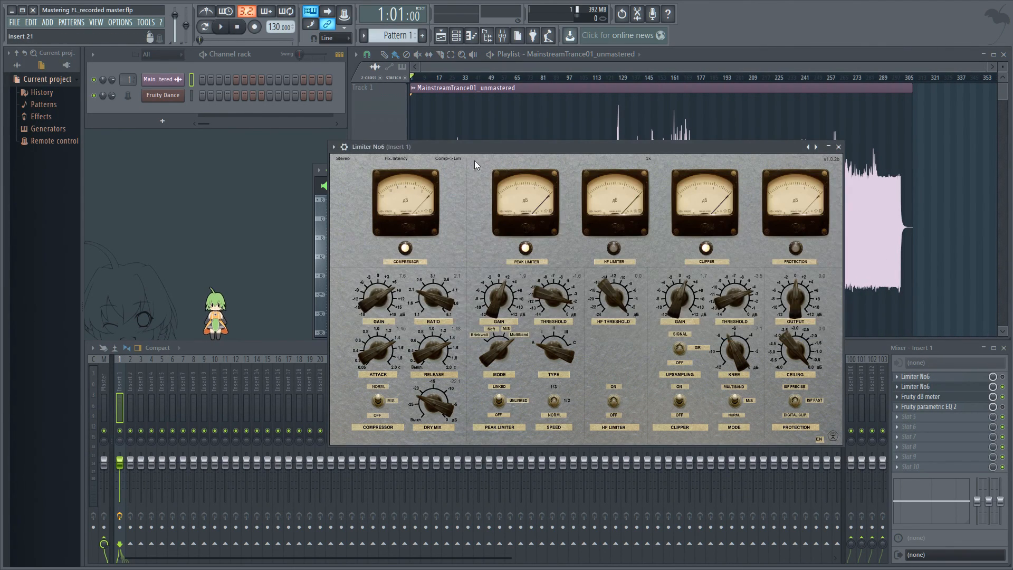
{"action": "left_click_drag", "start_coordinate": [499, 144], "coordinate": [273, 264]}
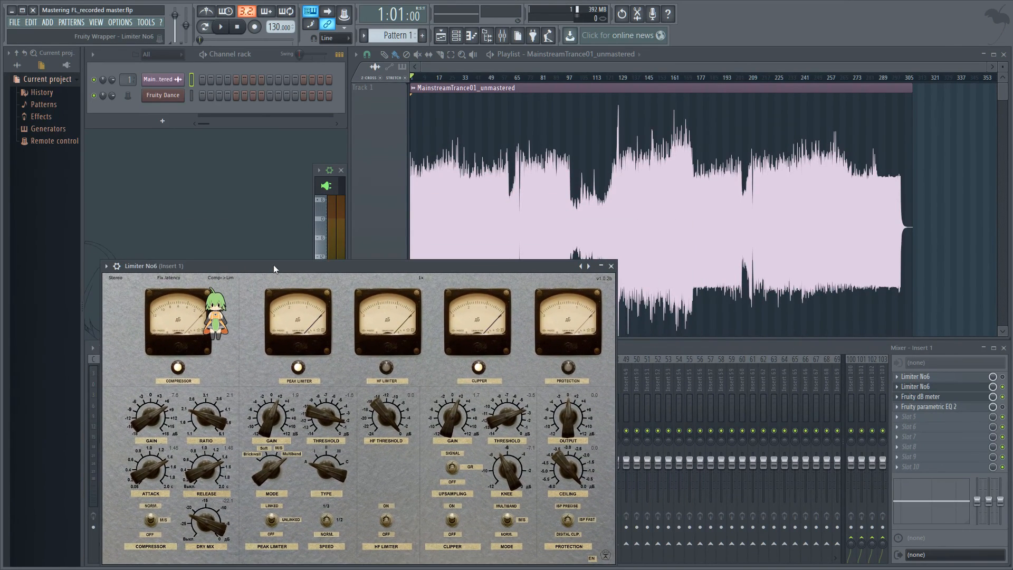
{"action": "left_click", "coordinate": [220, 28]}
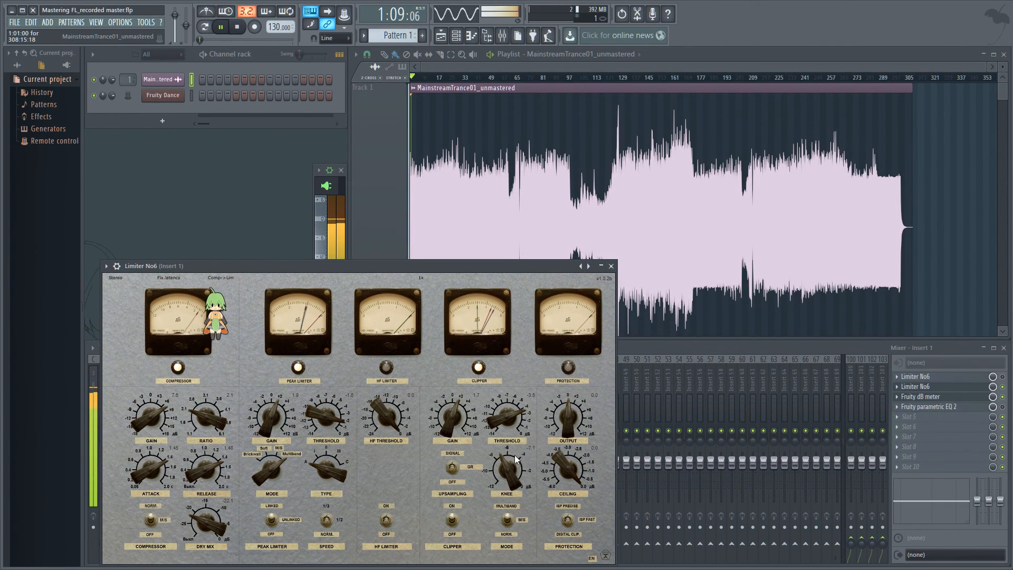
Toggle the limiter's Protection mode between ISP Fast and ISP Precise during playback.
{"action": "left_click", "coordinate": [569, 523]}
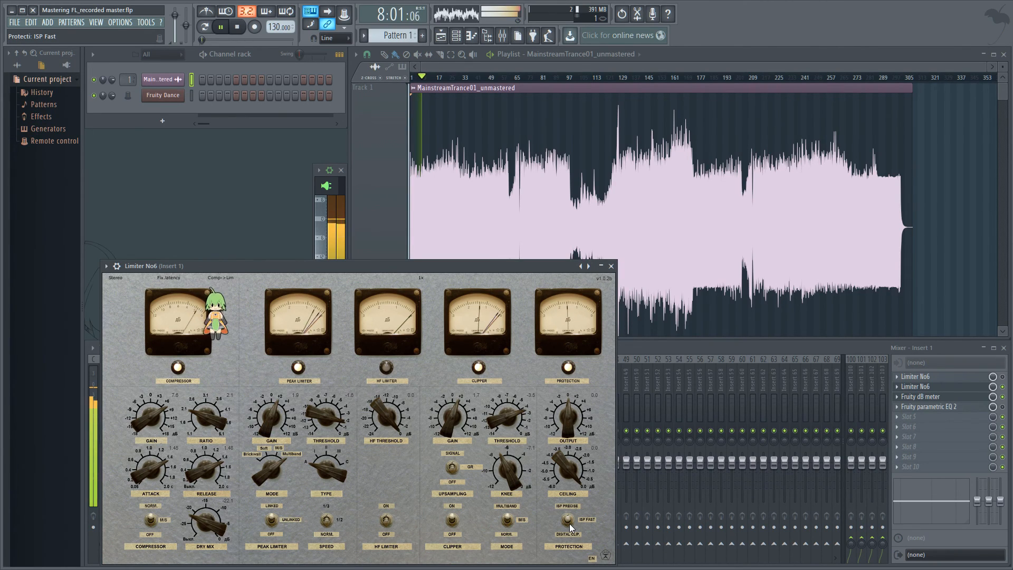
{"action": "left_click", "coordinate": [569, 524]}
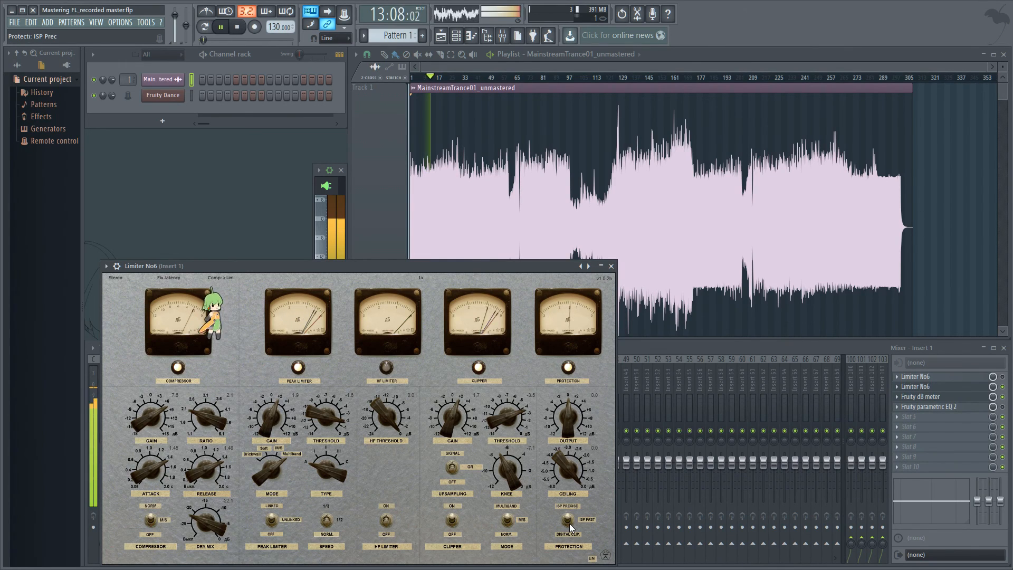
{"action": "left_click", "coordinate": [569, 523]}
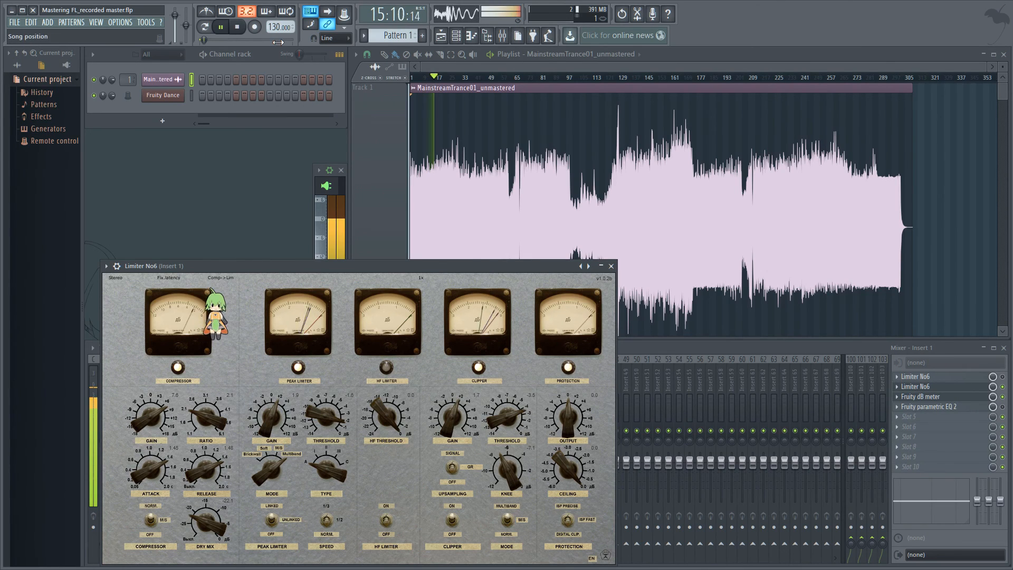
Restart playback from bar 161.
{"action": "key", "text": "space"}
{"action": "left_click", "coordinate": [248, 40]}
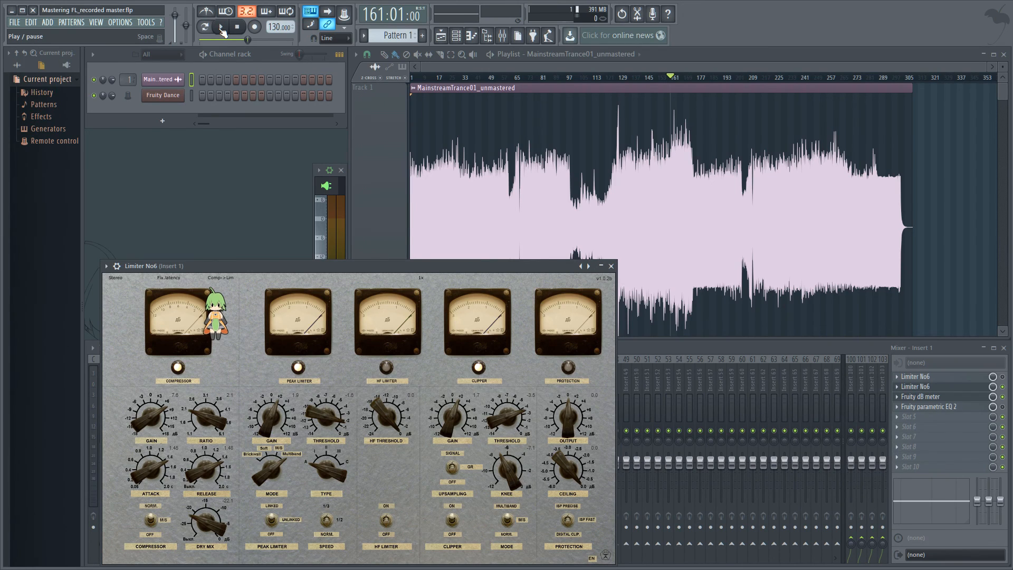
{"action": "left_click", "coordinate": [222, 28]}
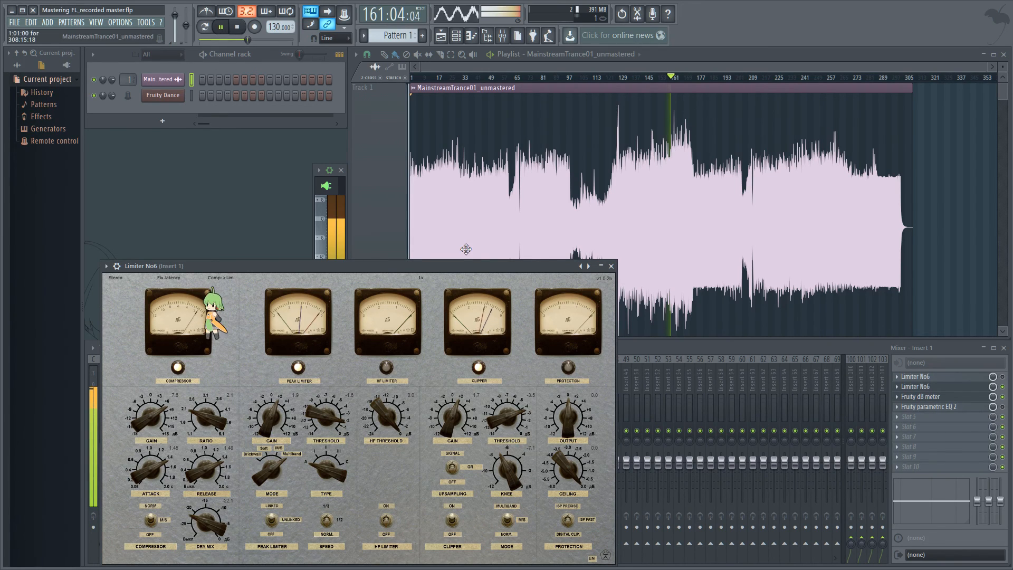
Toggle the Protection mode between ISP Fast and ISP Precise again and stop playback.
{"action": "left_click", "coordinate": [571, 522]}
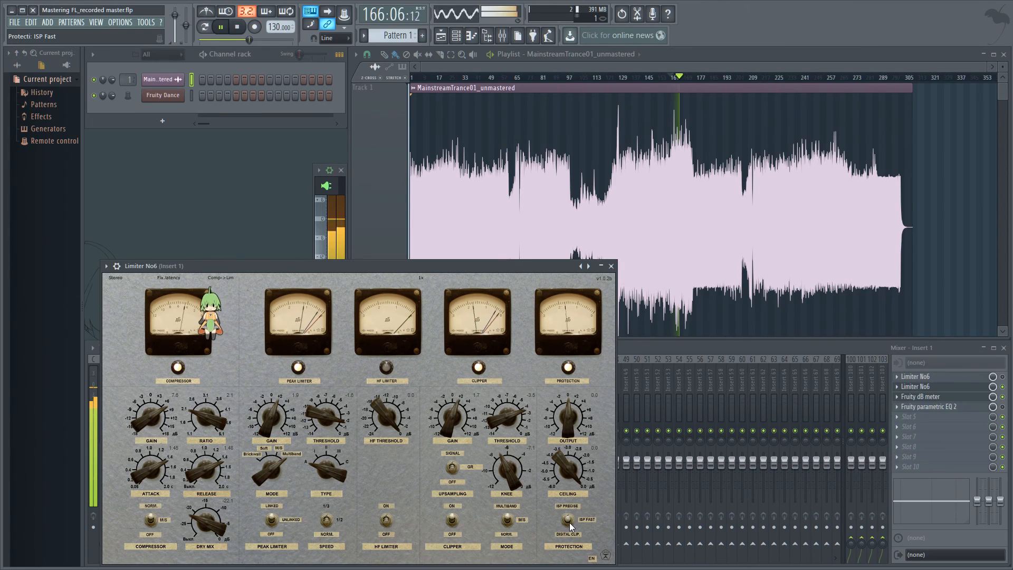
{"action": "left_click", "coordinate": [569, 523]}
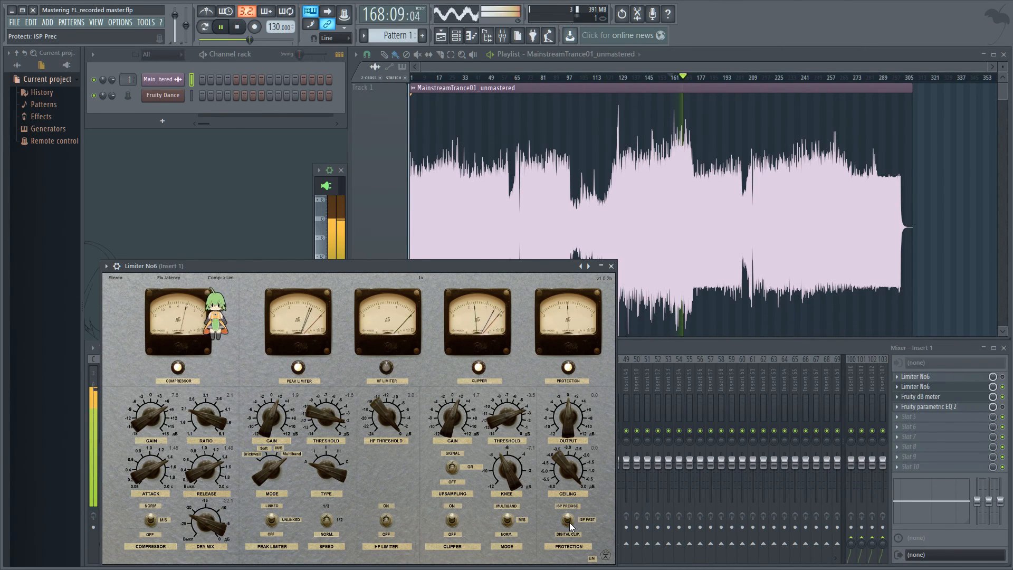
{"action": "left_click", "coordinate": [569, 522]}
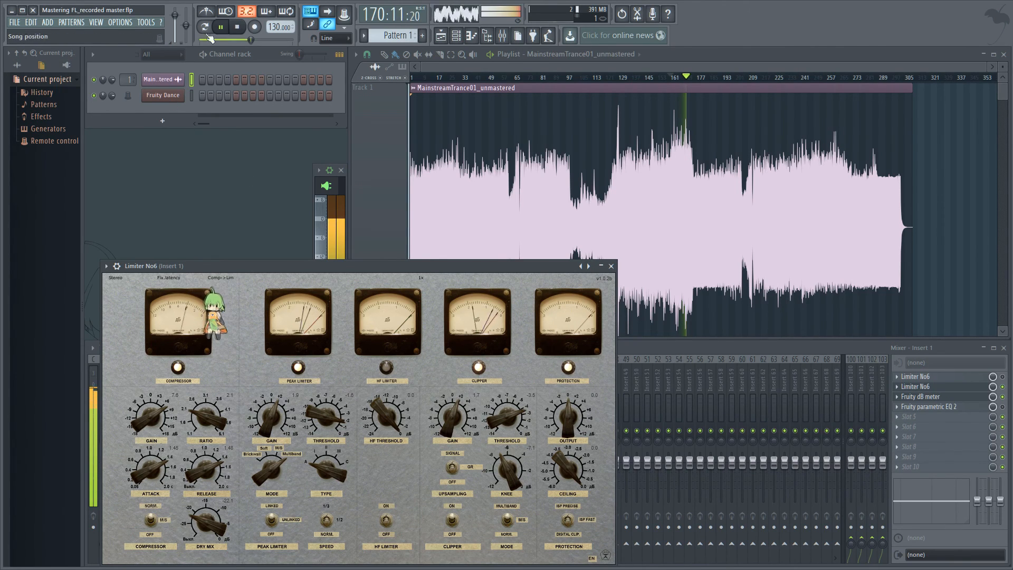
{"action": "left_click", "coordinate": [237, 27]}
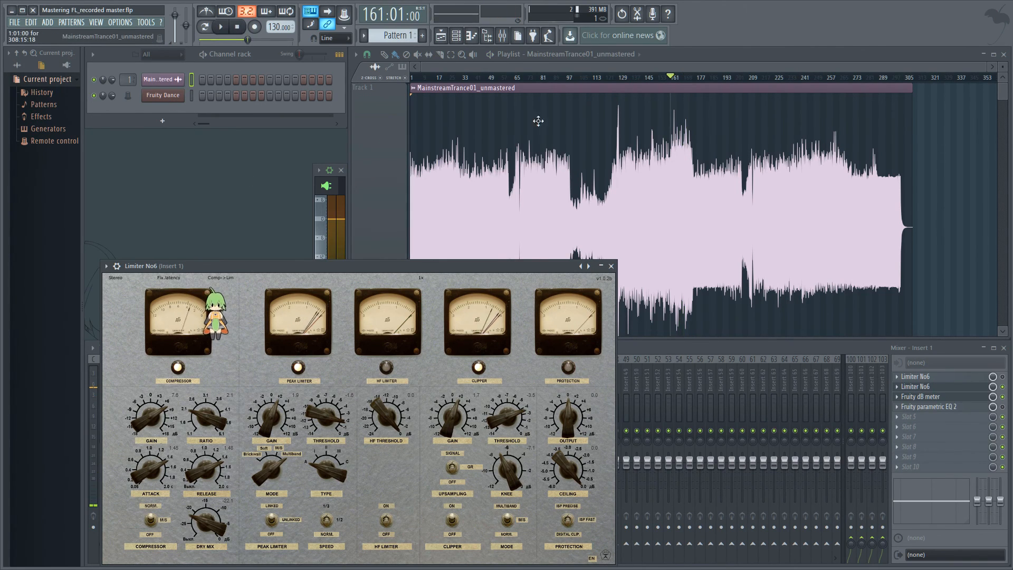
Play the song from bar 103 several times to audition the limiter.
{"action": "left_click_drag", "start_coordinate": [588, 78], "coordinate": [576, 88]}
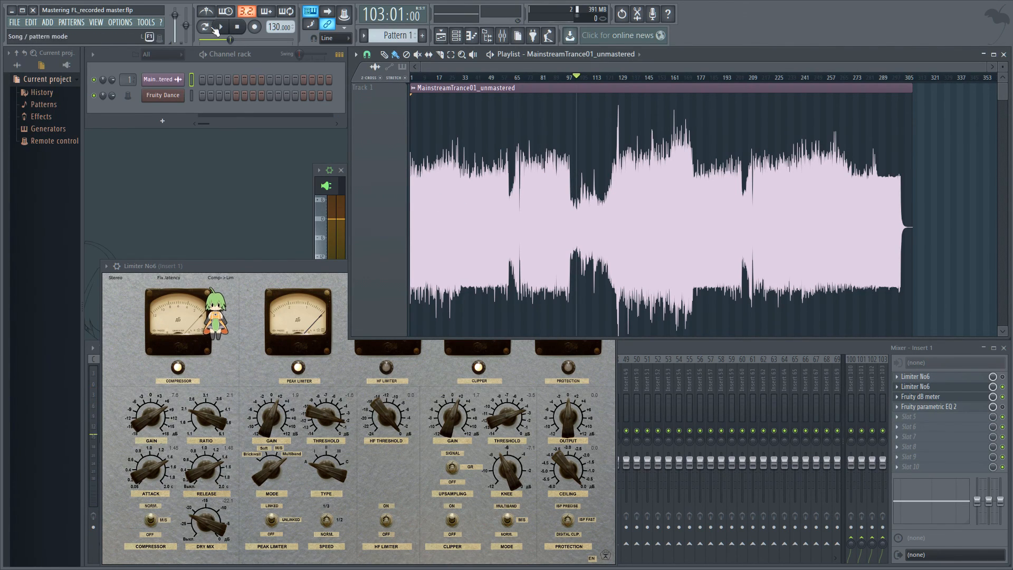
{"action": "key", "text": "space"}
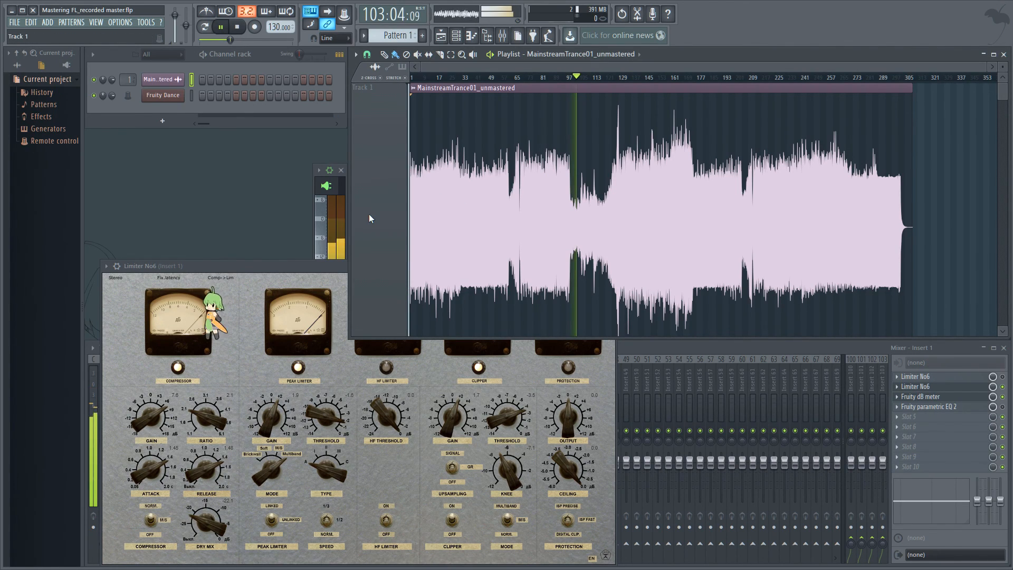
{"action": "left_click", "coordinate": [296, 268]}
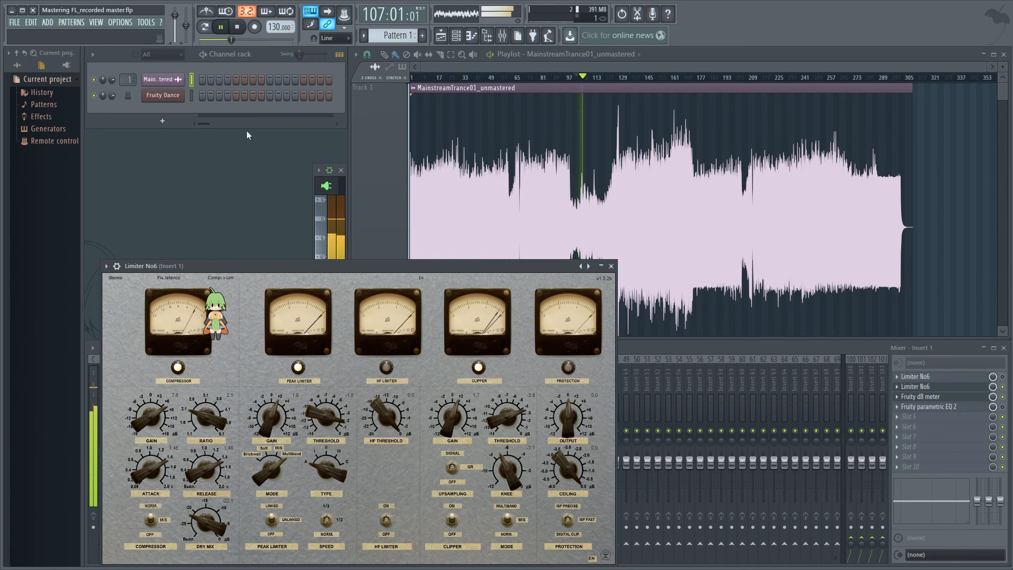
{"action": "key", "text": "space"}
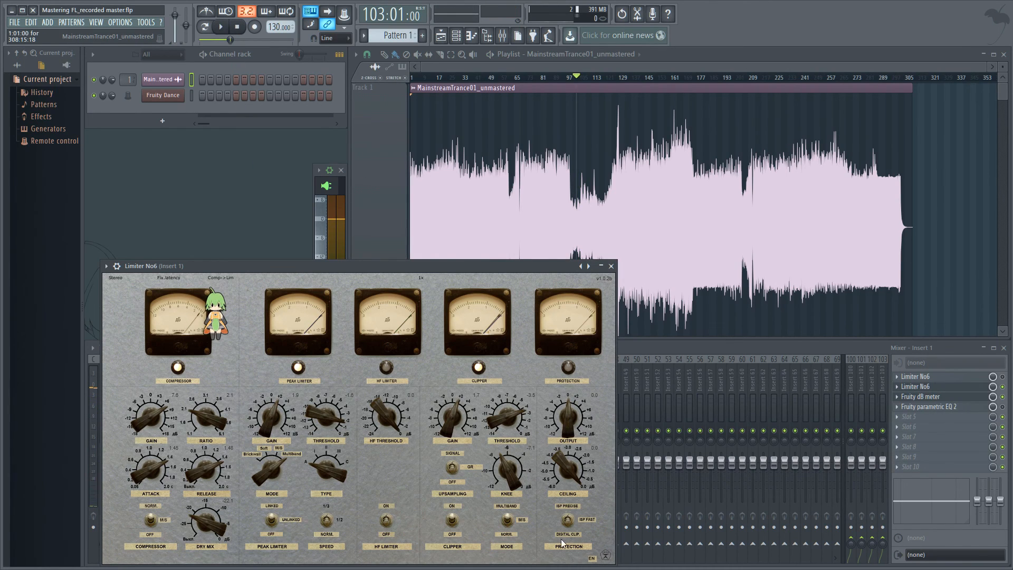
{"action": "left_click", "coordinate": [226, 29]}
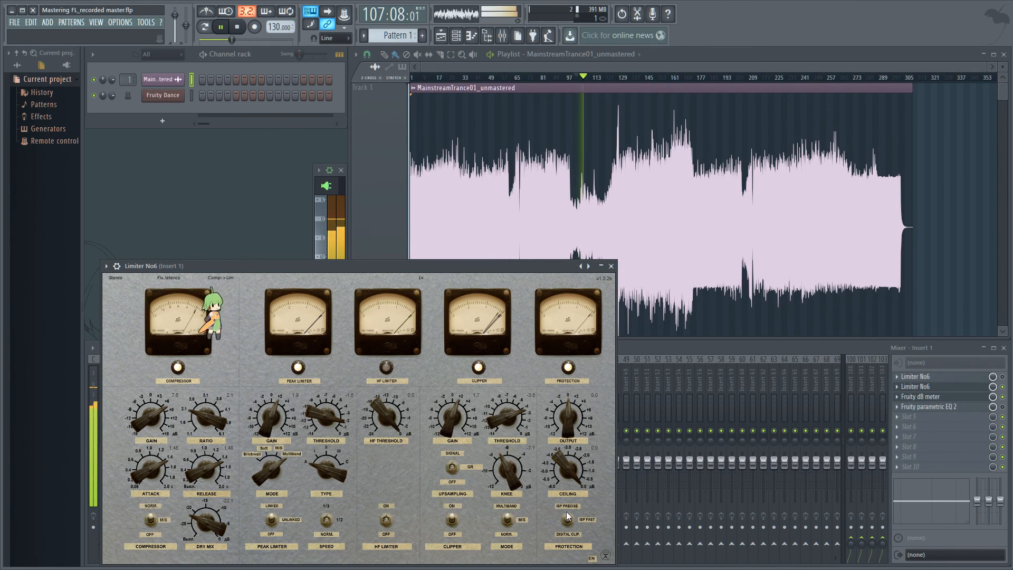
{"action": "left_click", "coordinate": [239, 28]}
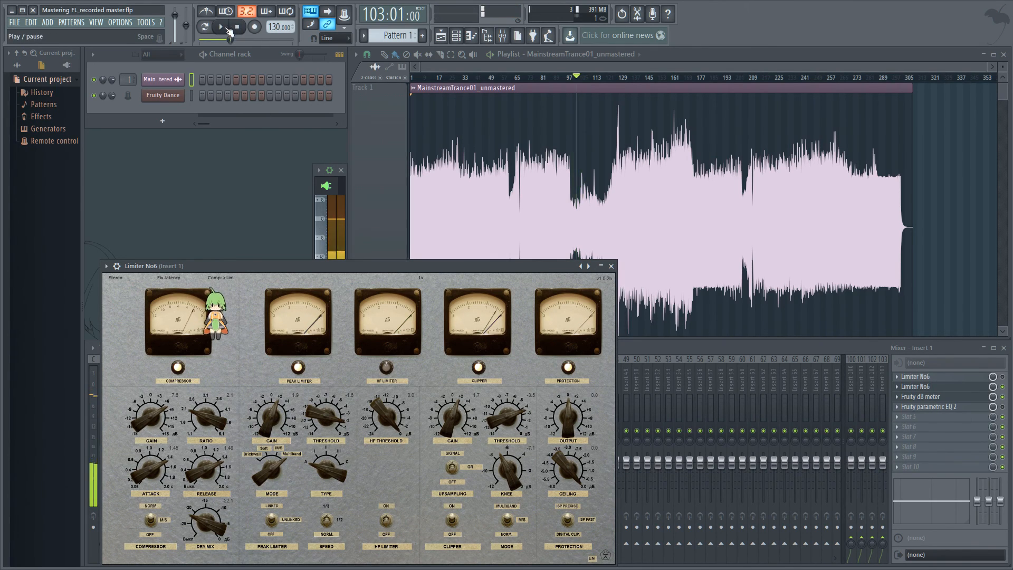
{"action": "left_click", "coordinate": [222, 28]}
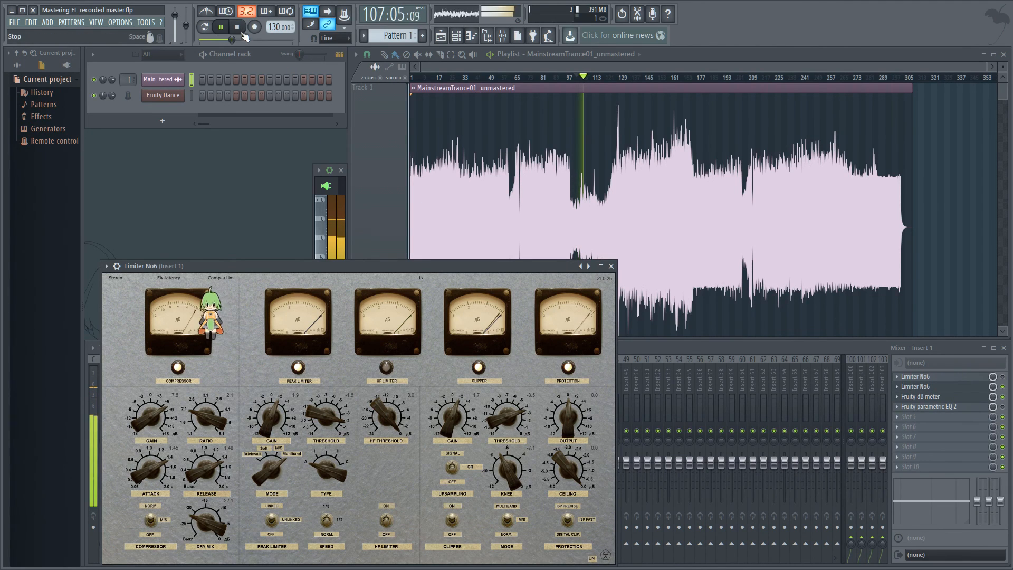
{"action": "key", "text": "space"}
Set the limiter's Protection mode to ISP Fast.
{"action": "left_click_drag", "start_coordinate": [441, 267], "coordinate": [724, 228]}
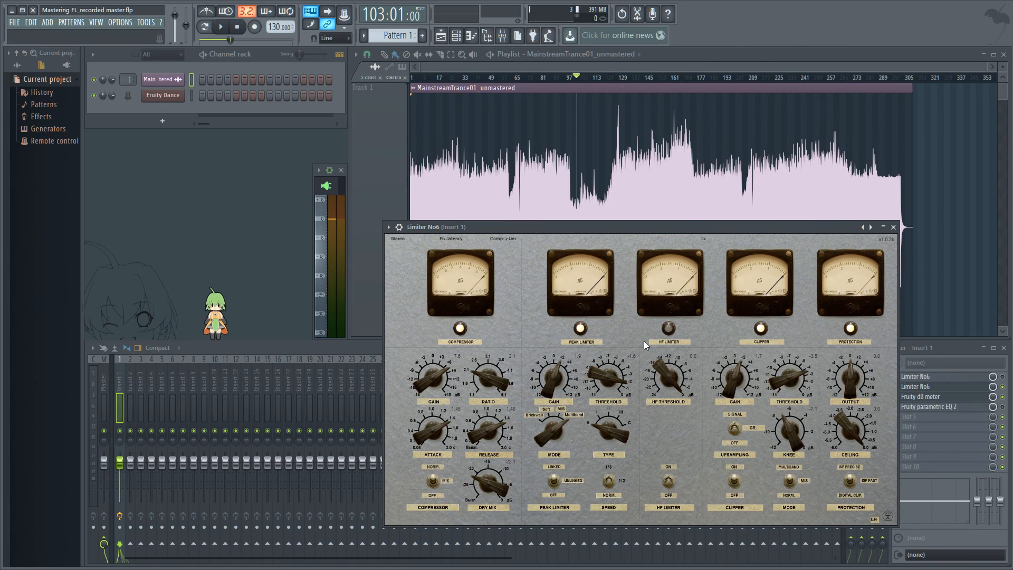
{"action": "left_click_drag", "start_coordinate": [493, 78], "coordinate": [390, 84]}
{"action": "left_click", "coordinate": [670, 445]}
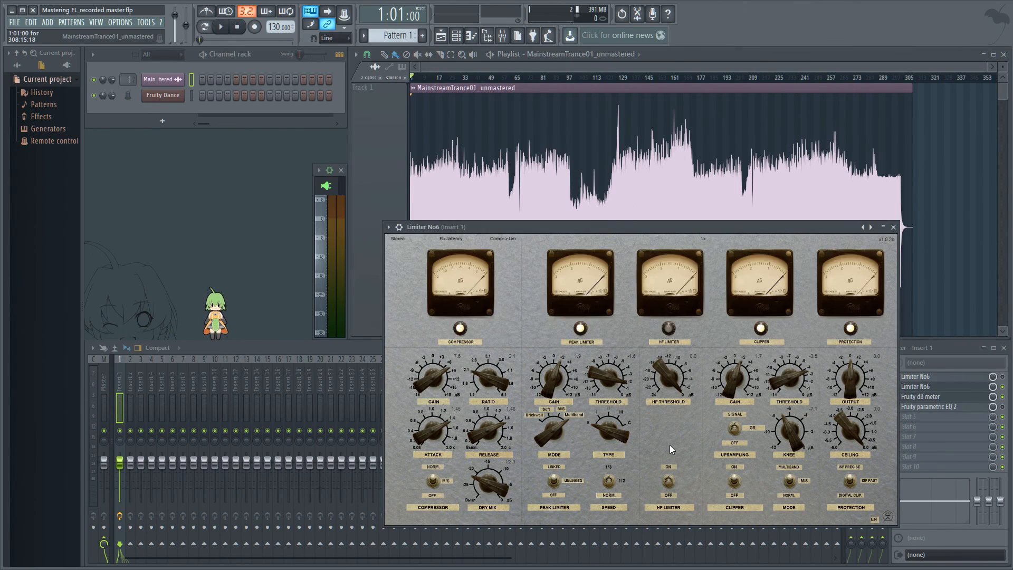
{"action": "left_click", "coordinate": [851, 482]}
{"action": "left_click", "coordinate": [850, 505]}
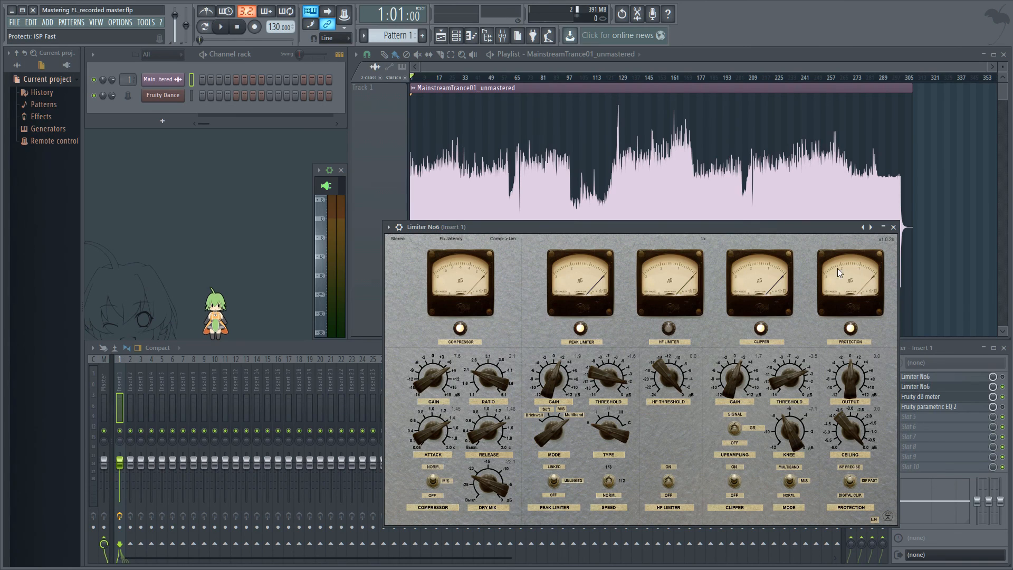
Play the song from bar 28 and stop it.
{"action": "left_click", "coordinate": [454, 78]}
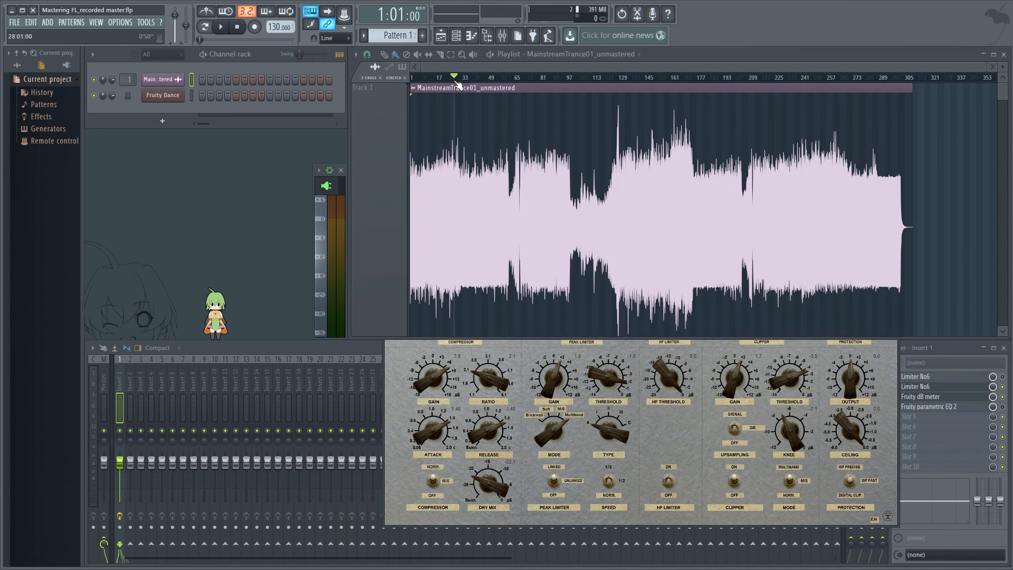
{"action": "left_click", "coordinate": [228, 31]}
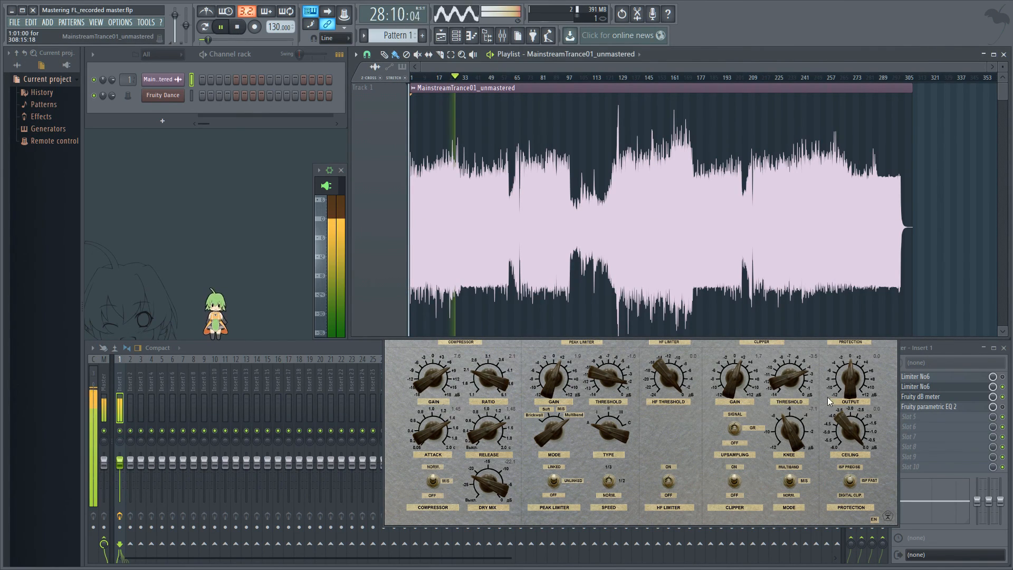
{"action": "left_click", "coordinate": [818, 346]}
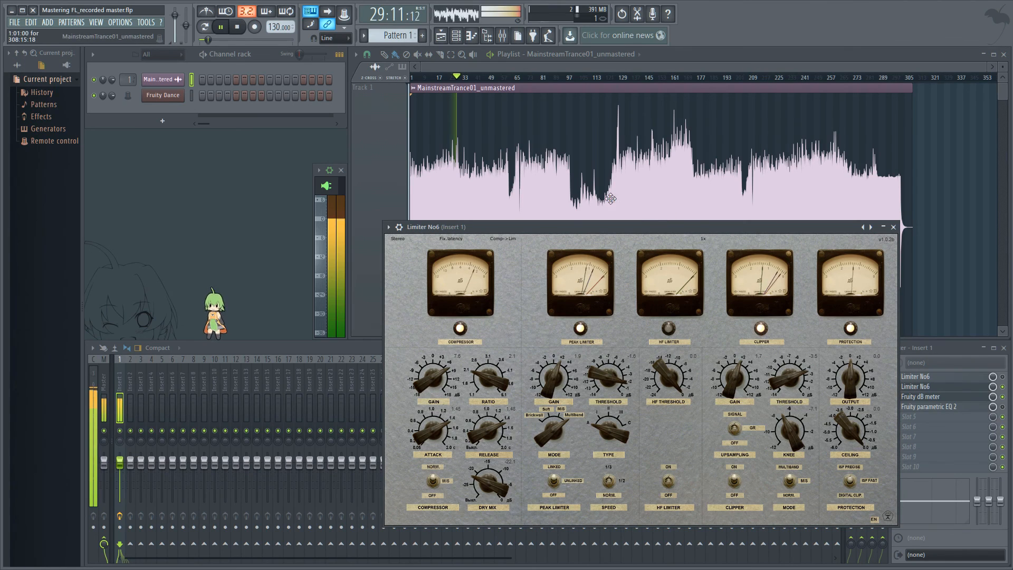
{"action": "left_click", "coordinate": [237, 27]}
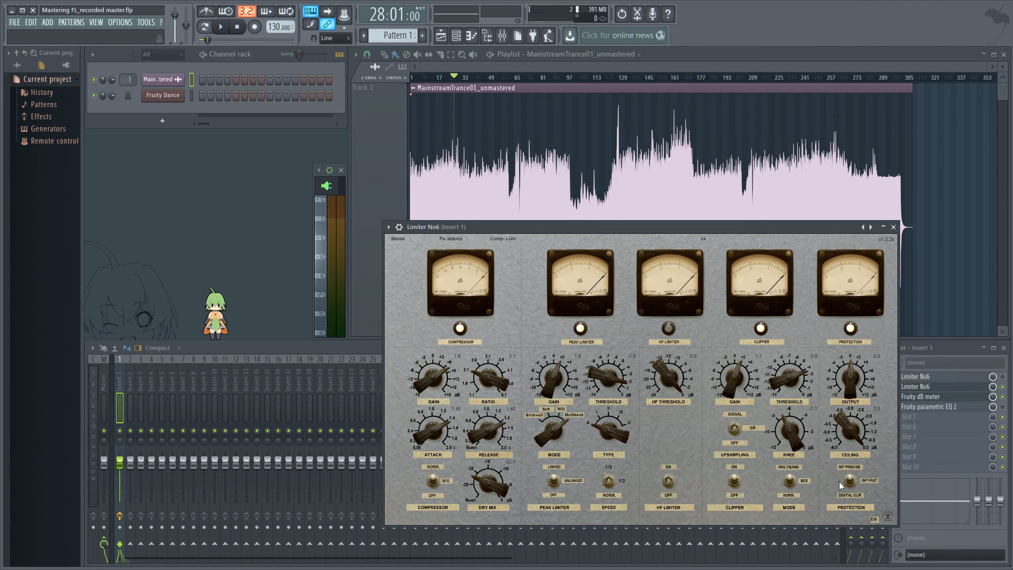
Switch the limiter's Protection mode to Digital Clip.
{"action": "left_click", "coordinate": [856, 480]}
{"action": "left_click", "coordinate": [853, 475]}
{"action": "mouse_move", "coordinate": [857, 476]}
{"action": "left_mouse_down"}
{"action": "mouse_move", "coordinate": [847, 497]}
{"action": "mouse_move", "coordinate": [854, 478]}
{"action": "left_mouse_up"}
{"action": "left_click_drag", "start_coordinate": [853, 480], "coordinate": [852, 478]}
{"action": "left_click", "coordinate": [851, 482]}
Play the song from around bar 21 and stop it.
{"action": "left_click", "coordinate": [648, 78]}
{"action": "left_click", "coordinate": [662, 77]}
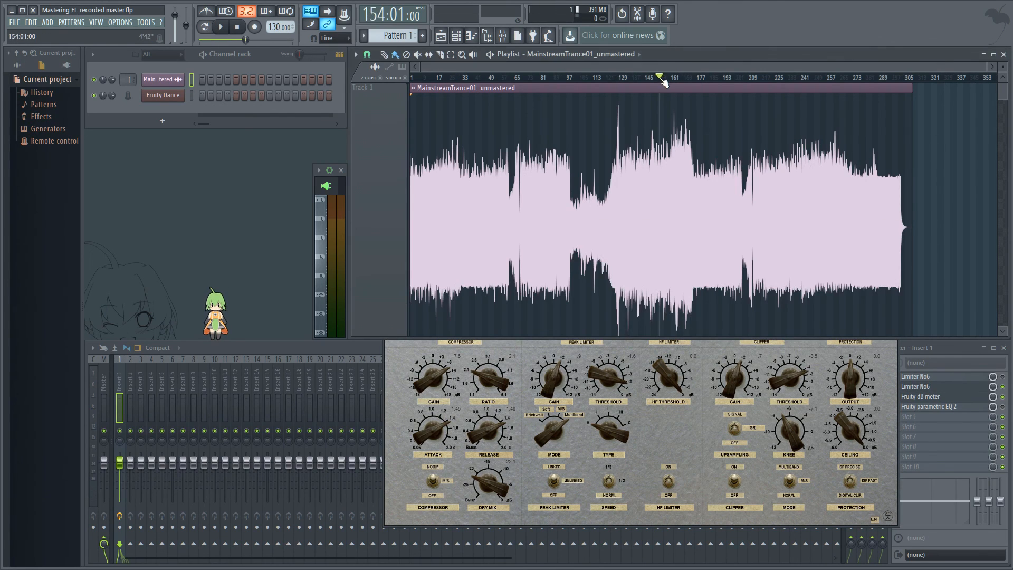
{"action": "left_click_drag", "start_coordinate": [666, 102], "coordinate": [441, 111]}
{"action": "left_click", "coordinate": [228, 29]}
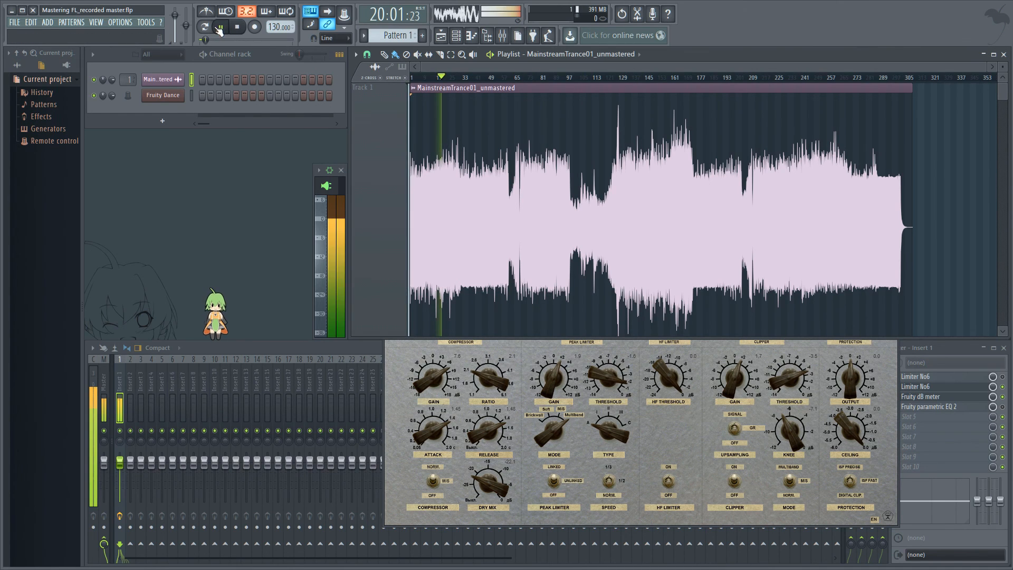
{"action": "left_click", "coordinate": [689, 426]}
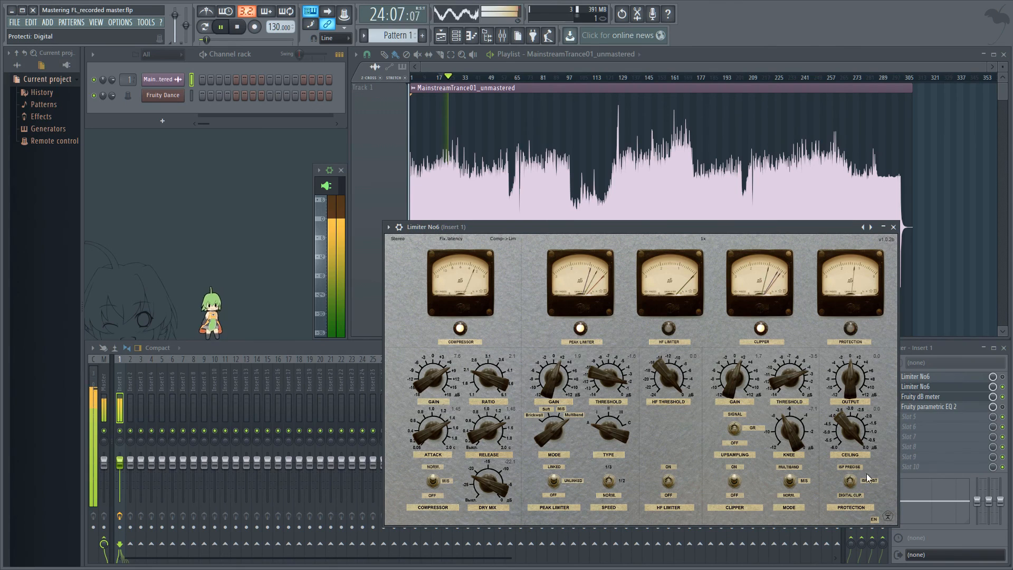
{"action": "left_click", "coordinate": [235, 29]}
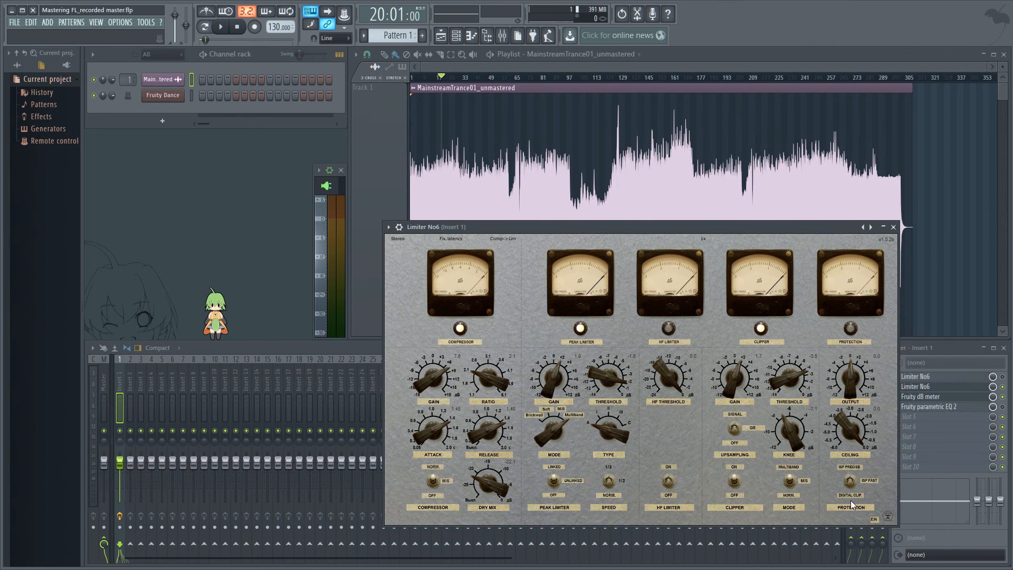
Change the Protection mode once more and play the song from bar 105.
{"action": "left_click", "coordinate": [850, 487]}
{"action": "left_click_drag", "start_coordinate": [591, 77], "coordinate": [581, 92]}
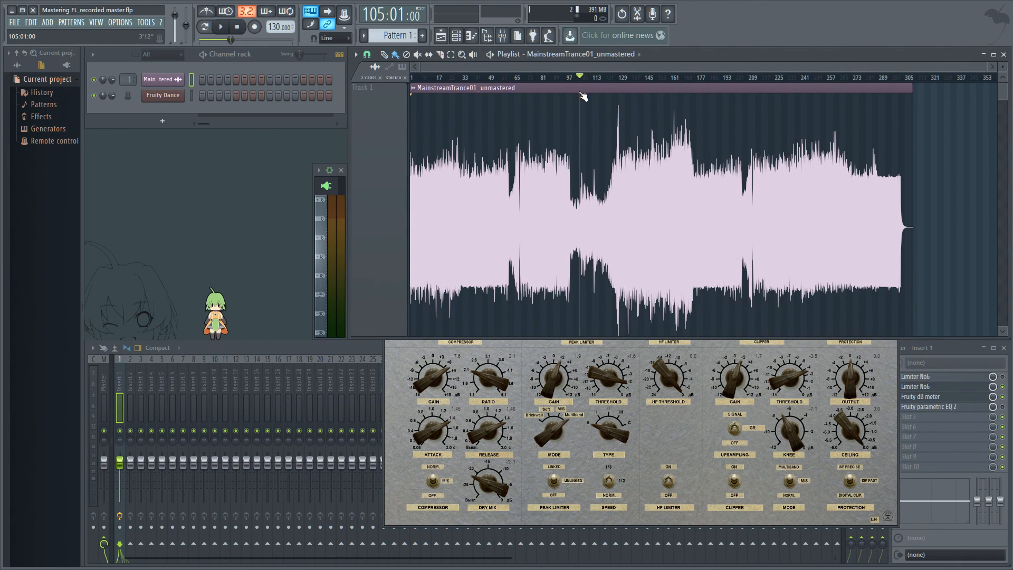
{"action": "left_click", "coordinate": [221, 26]}
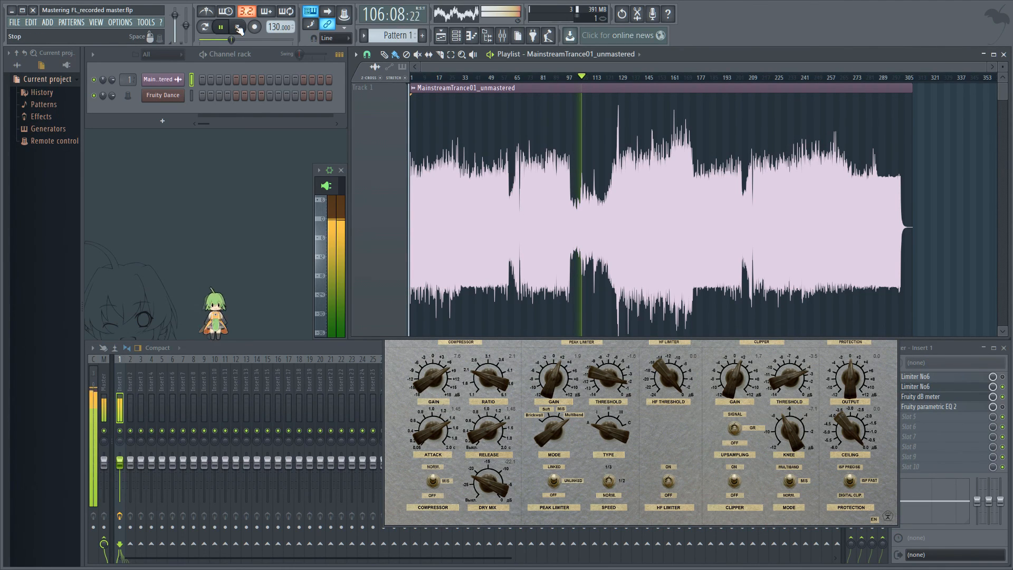
Stop playback and switch the limiter's Protection mode again.
{"action": "key", "text": "space"}
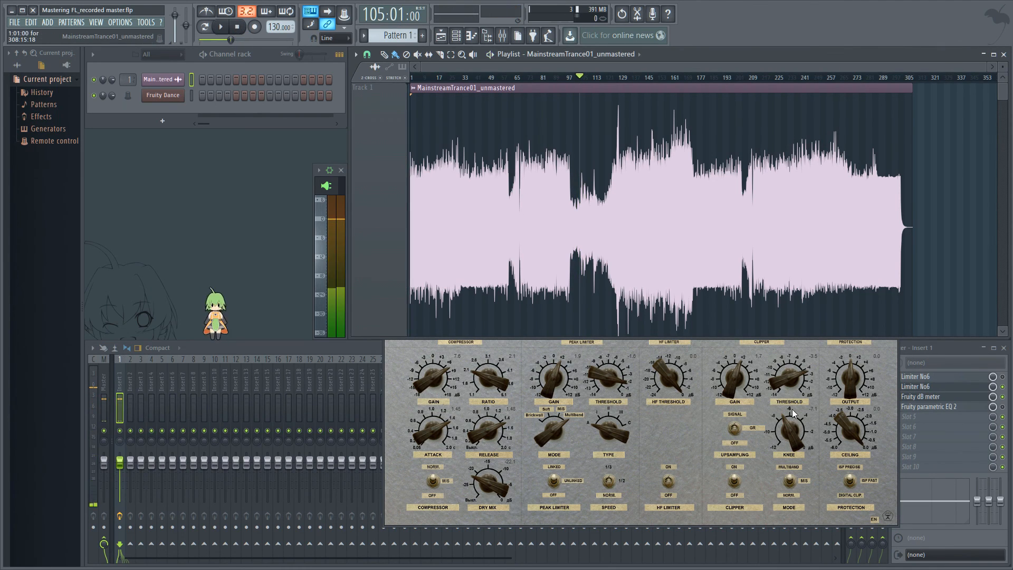
{"action": "left_click", "coordinate": [656, 440]}
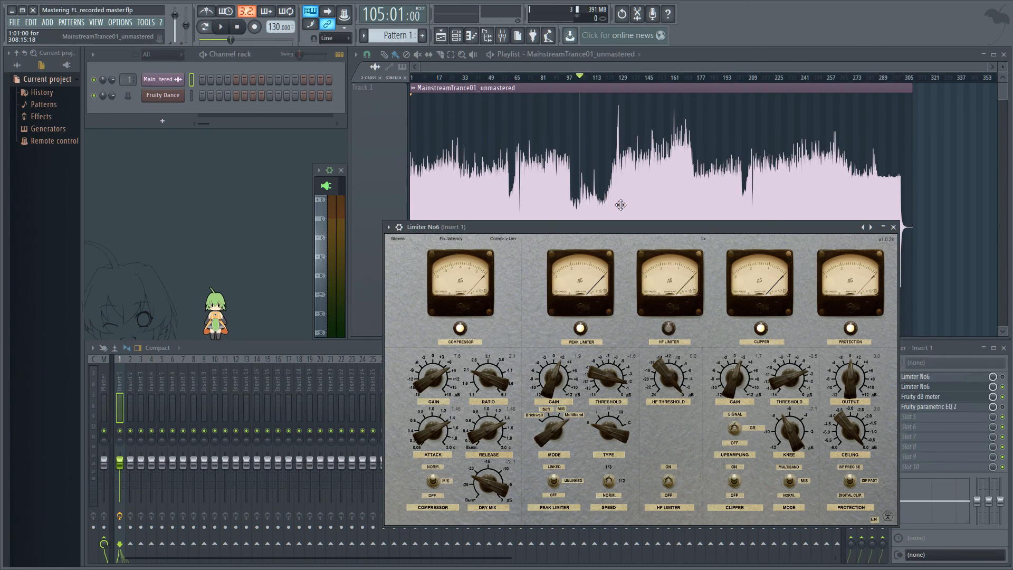
{"action": "left_click", "coordinate": [854, 485]}
{"action": "left_click", "coordinate": [850, 482]}
Set the limiter's Output to -2.0 dB and toggle its Protection mode switch once more.
{"action": "left_click_drag", "start_coordinate": [757, 242], "coordinate": [634, 117]}
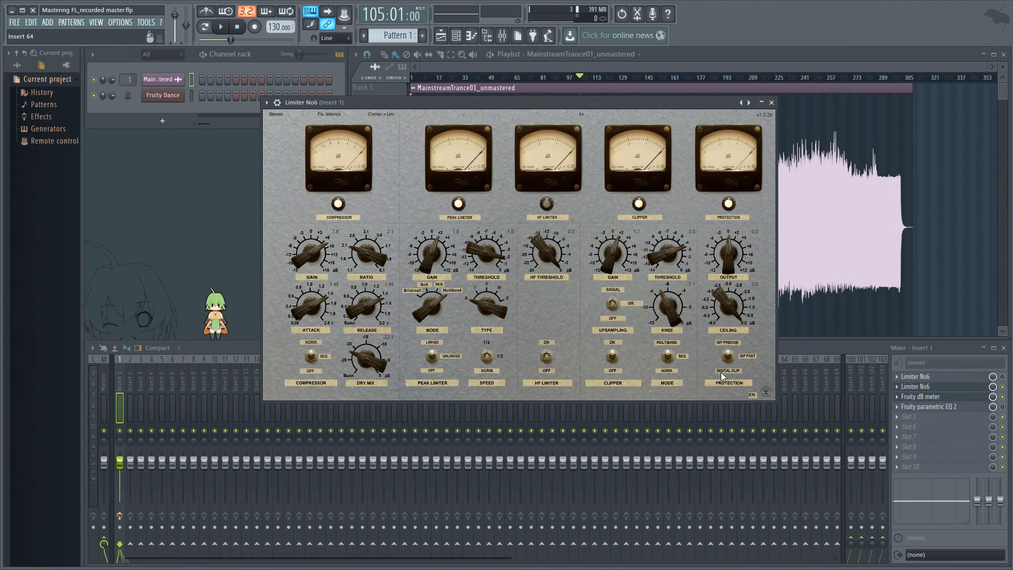
{"action": "left_click", "coordinate": [729, 359]}
{"action": "left_click", "coordinate": [728, 357]}
{"action": "left_click", "coordinate": [730, 360]}
{"action": "left_click_drag", "start_coordinate": [729, 246], "coordinate": [728, 255]}
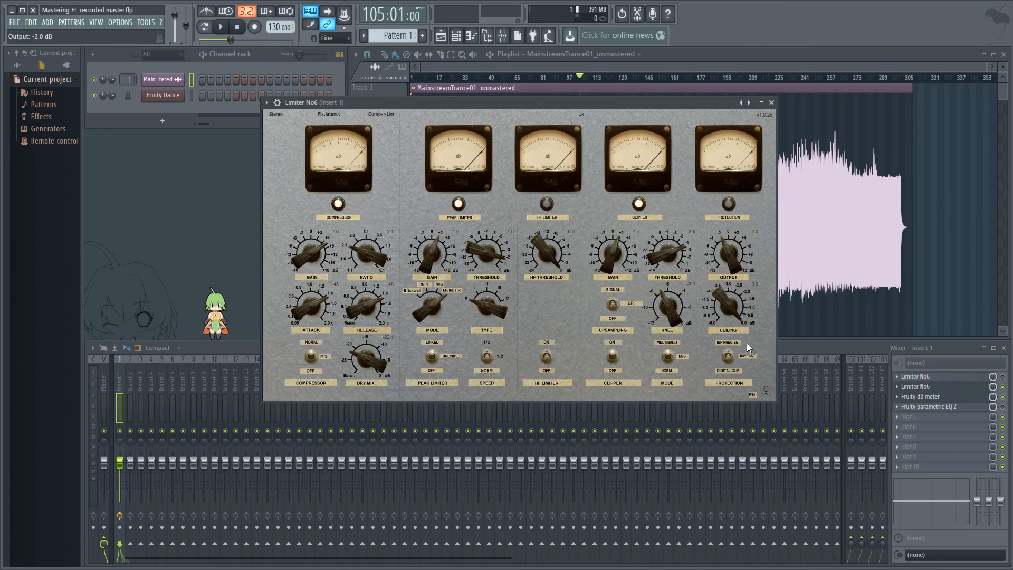
{"action": "left_click", "coordinate": [727, 359]}
Play the song, jump to around bar 70 to listen, and stop playback.
{"action": "key", "text": "space"}
{"action": "left_click_drag", "start_coordinate": [504, 102], "coordinate": [645, 230]}
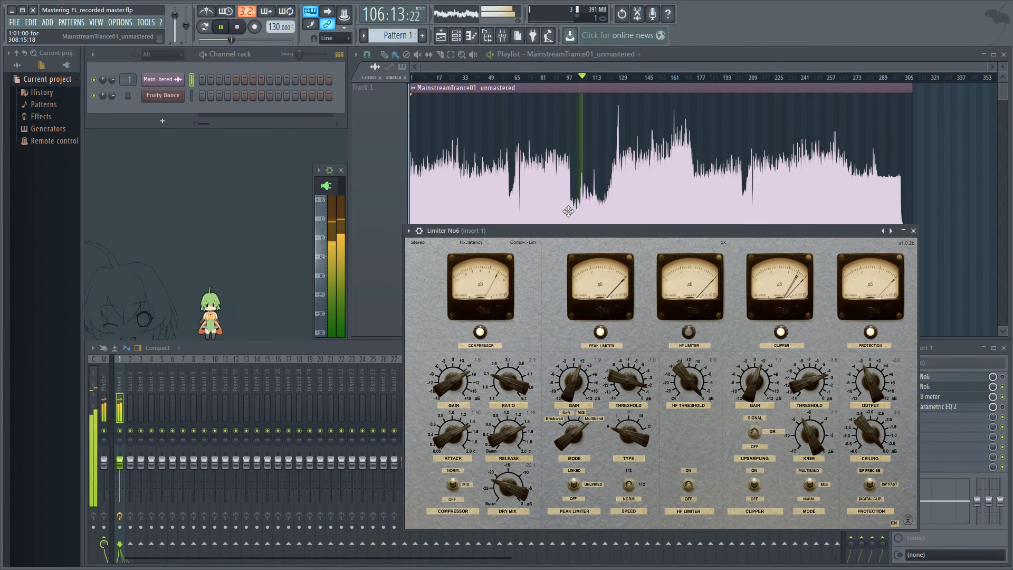
{"action": "left_click_drag", "start_coordinate": [765, 231], "coordinate": [742, 221]}
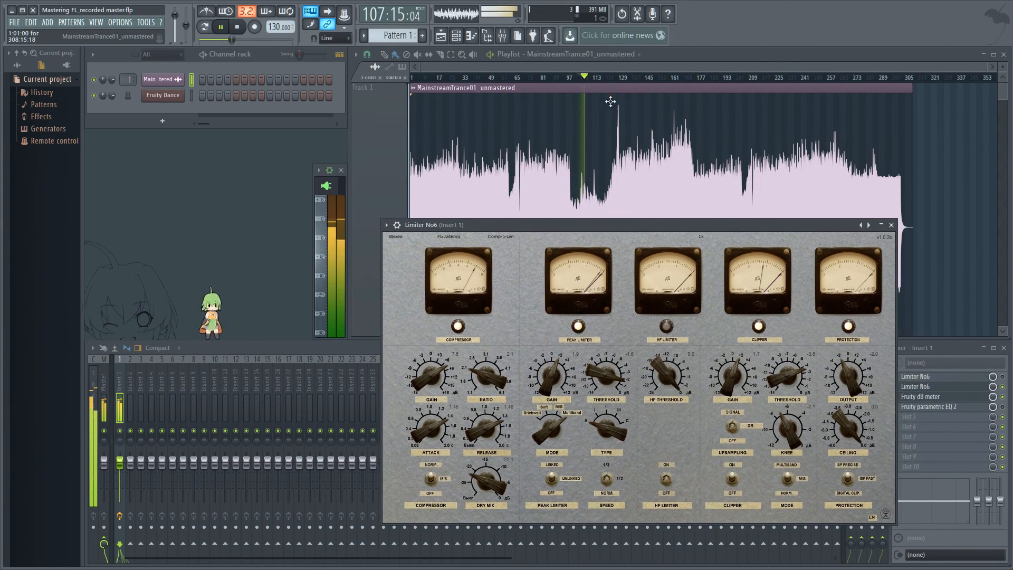
{"action": "left_click", "coordinate": [524, 78]}
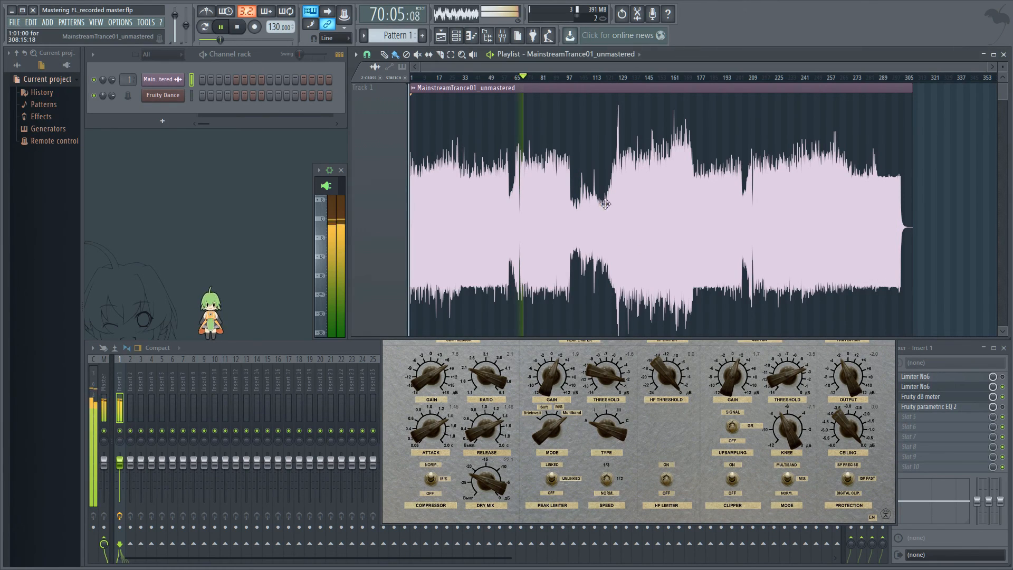
{"action": "left_click", "coordinate": [674, 407]}
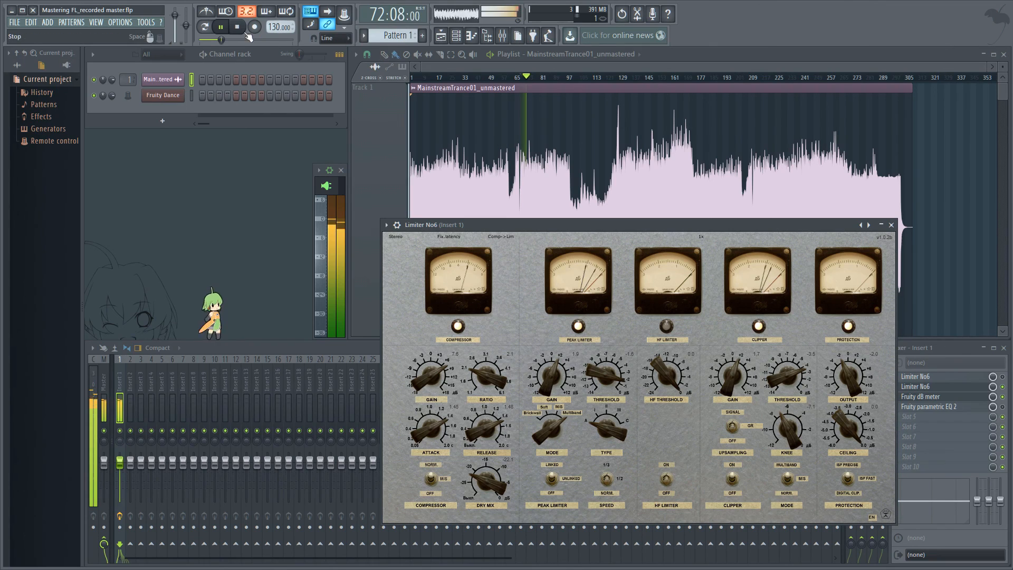
{"action": "key", "text": "space"}
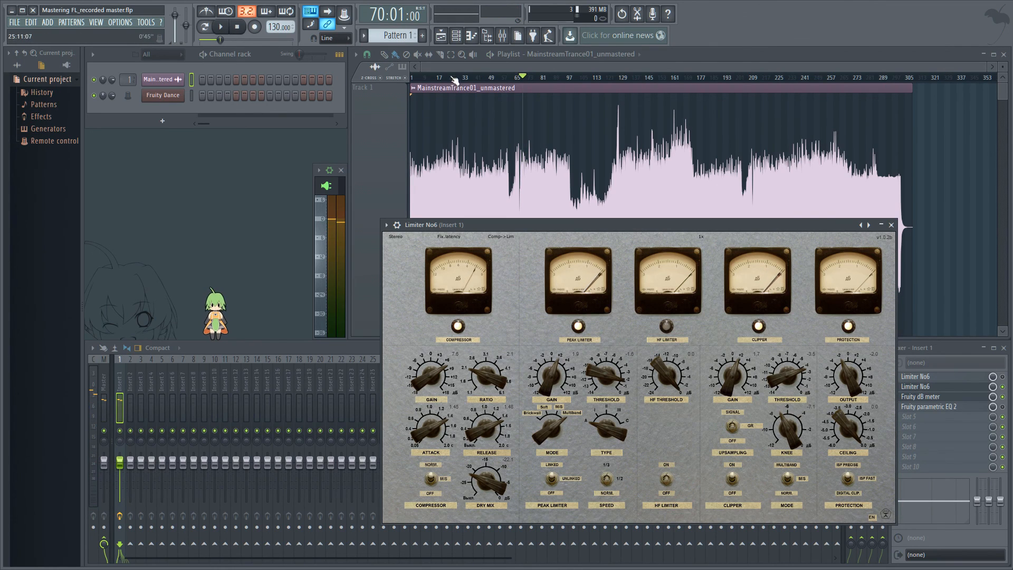
Play the song from bar 161 and stop it.
{"action": "left_click_drag", "start_coordinate": [455, 79], "coordinate": [670, 79]}
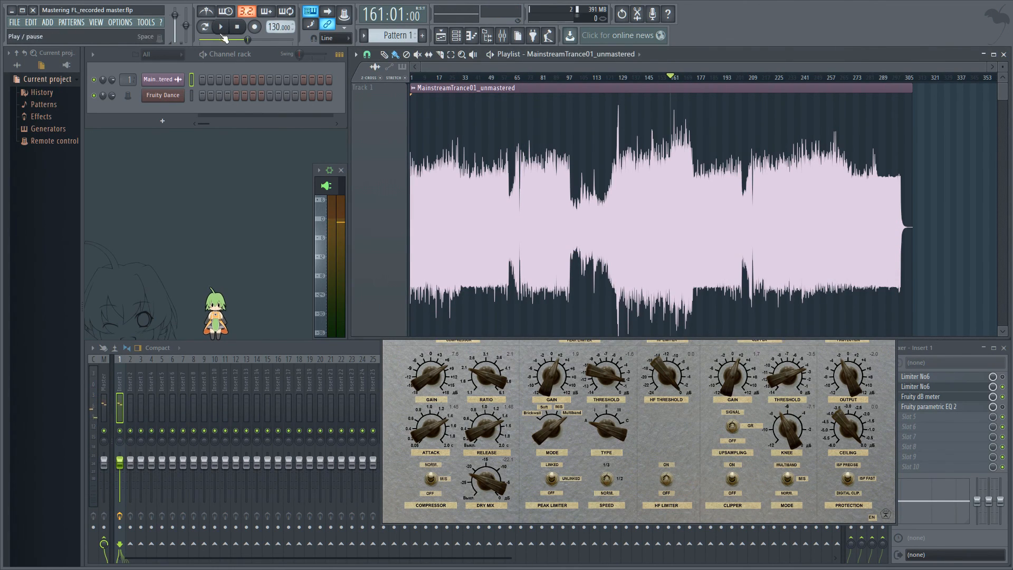
{"action": "key", "text": "space"}
{"action": "left_click", "coordinate": [686, 433]}
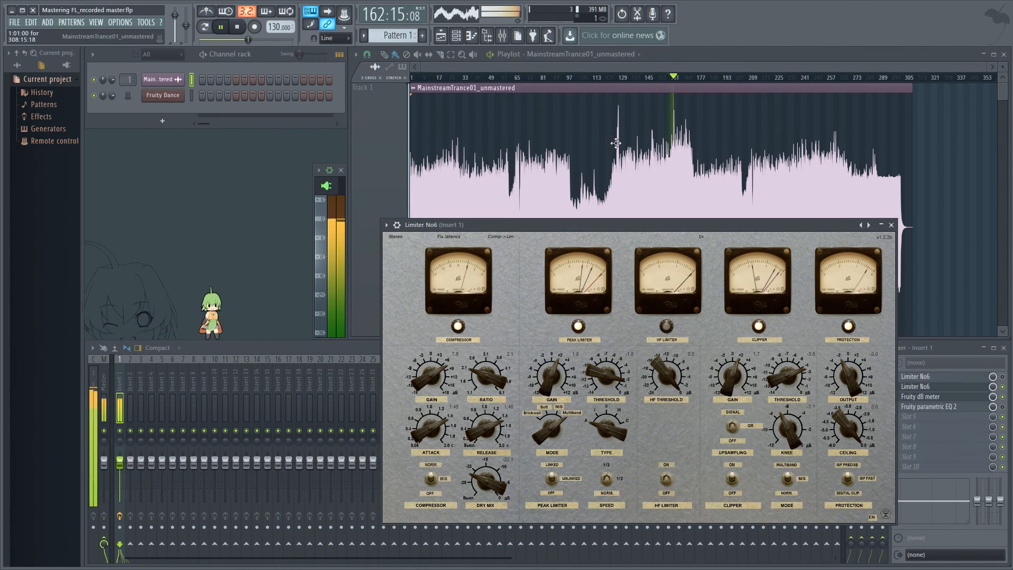
{"action": "left_click", "coordinate": [238, 27]}
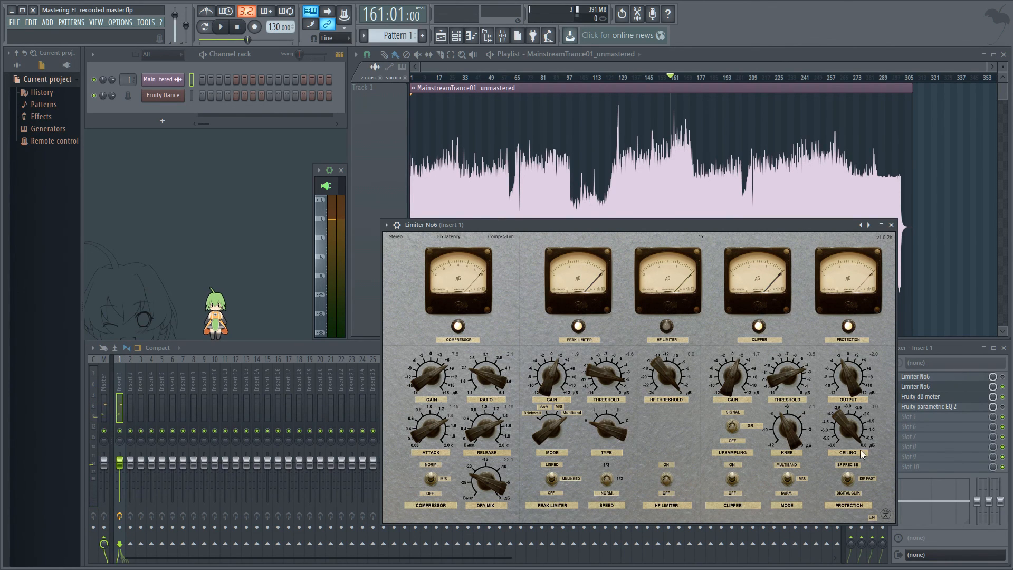
Add a second Limiter No6 to the next free slot of the insert's effect chain.
{"action": "left_click_drag", "start_coordinate": [734, 222], "coordinate": [600, 113]}
{"action": "left_click", "coordinate": [903, 417]}
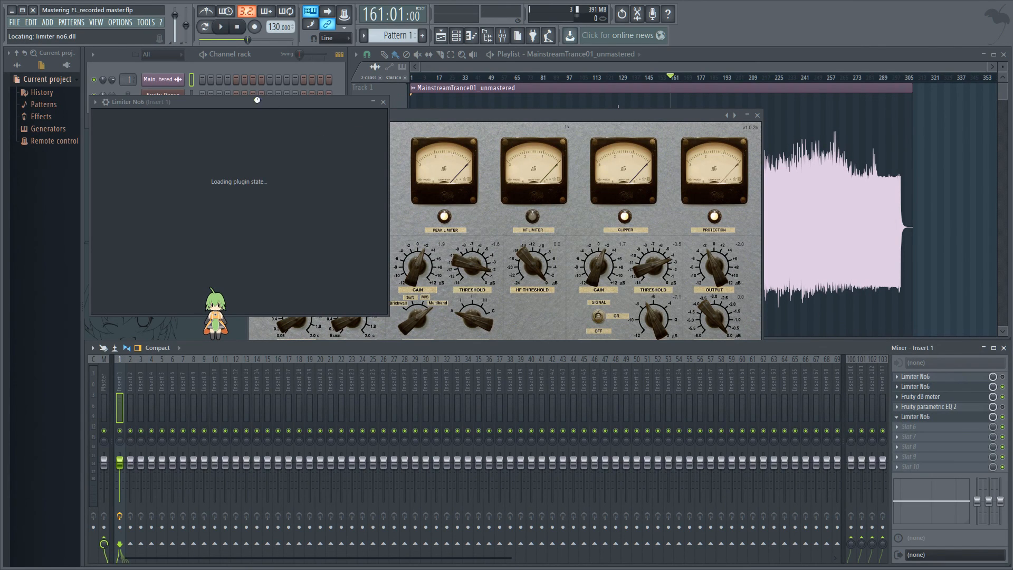
{"action": "left_click_drag", "start_coordinate": [254, 98], "coordinate": [565, 187]}
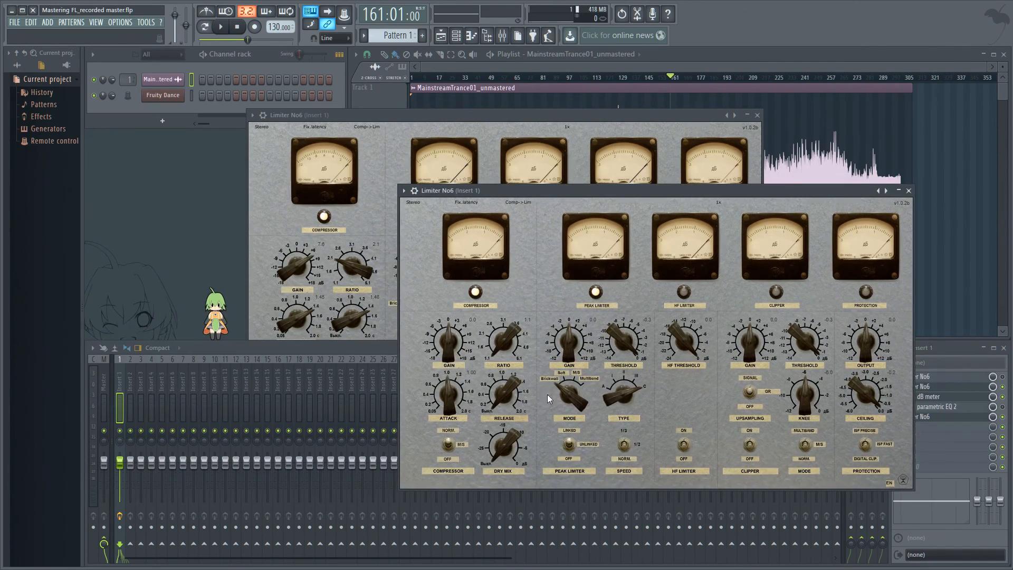
In the new limiter, switch off the Compressor and Peak Limiter sections and nudge its Output knob.
{"action": "left_click", "coordinate": [449, 445]}
{"action": "left_click", "coordinate": [569, 445]}
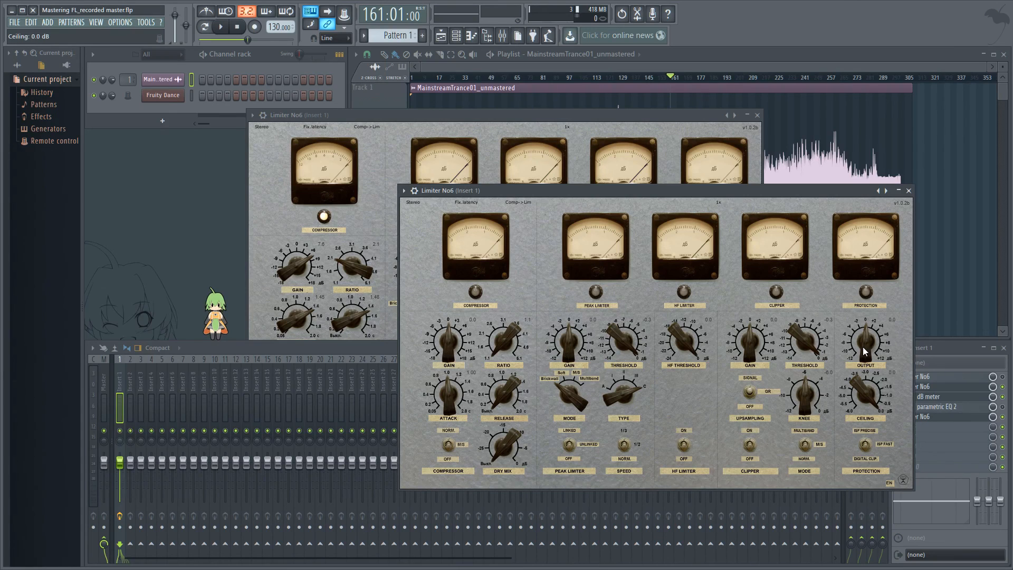
{"action": "left_click_drag", "start_coordinate": [863, 347], "coordinate": [864, 342]}
Play the song from bar 104 and stop it.
{"action": "left_click", "coordinate": [539, 76]}
{"action": "left_click", "coordinate": [572, 77]}
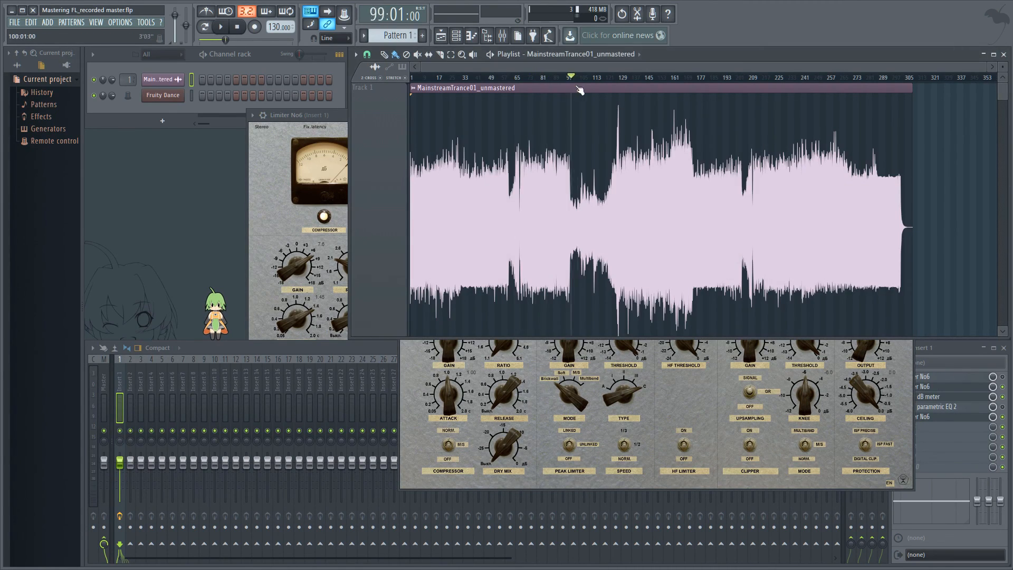
{"action": "left_click_drag", "start_coordinate": [572, 89], "coordinate": [579, 89]}
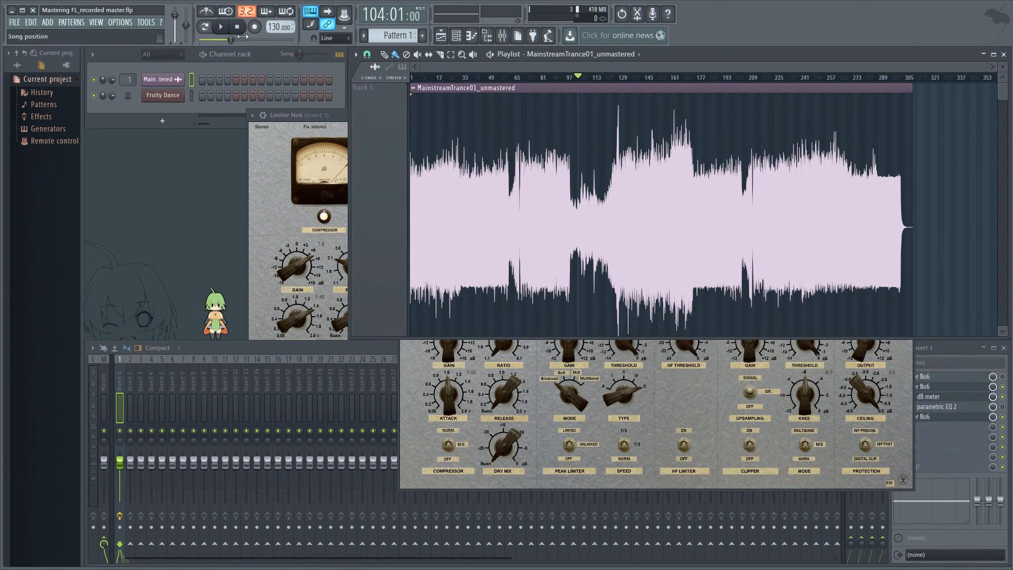
{"action": "left_click", "coordinate": [220, 27]}
{"action": "left_click", "coordinate": [712, 407]}
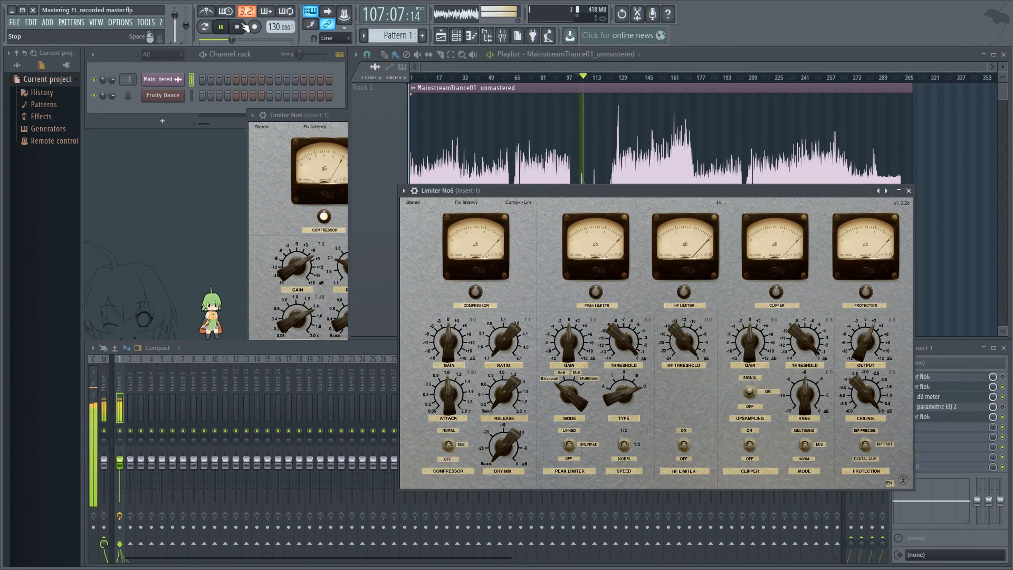
{"action": "key", "text": "space"}
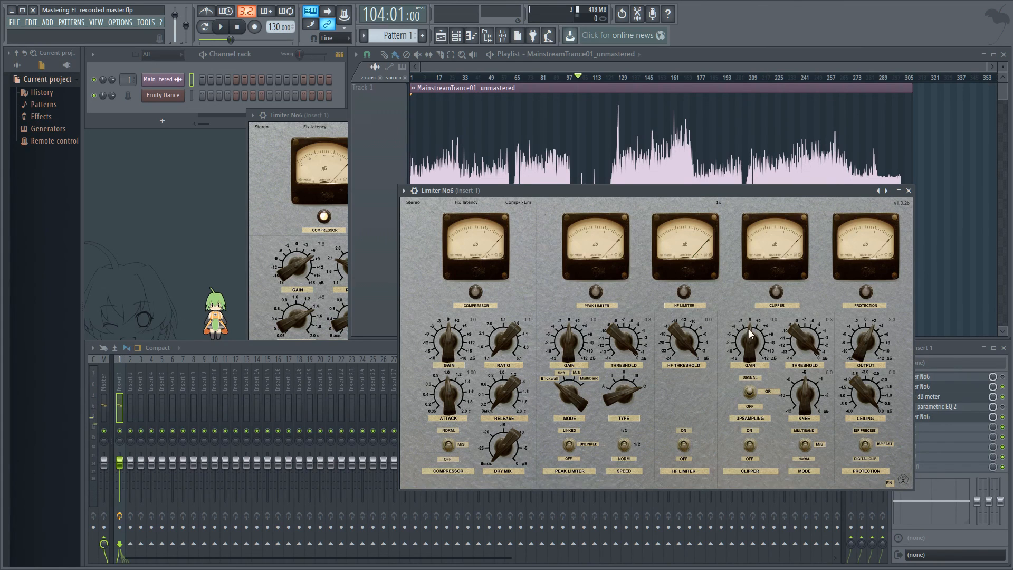
Nudge the first limiter's Ceiling knob and audition the song from bar 105.
{"action": "left_click", "coordinate": [299, 115]}
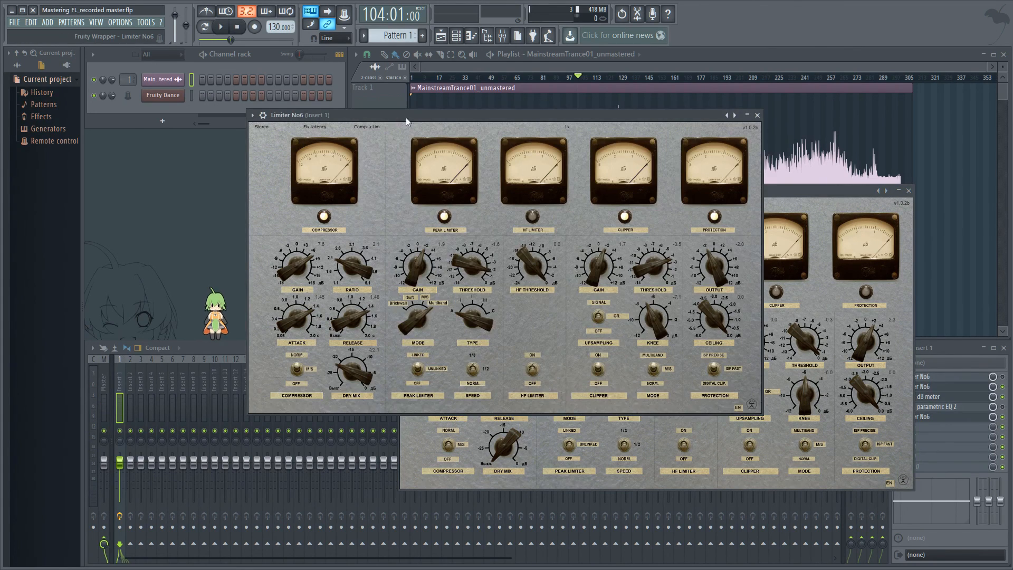
{"action": "left_click_drag", "start_coordinate": [406, 117], "coordinate": [298, 106]}
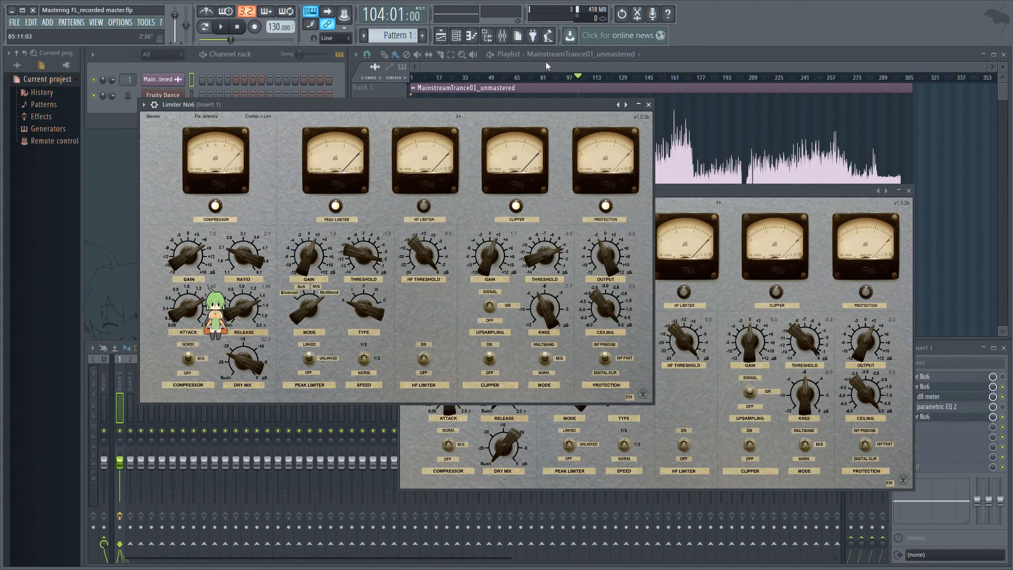
{"action": "left_click_drag", "start_coordinate": [564, 82], "coordinate": [583, 87]}
{"action": "left_click", "coordinate": [329, 103]}
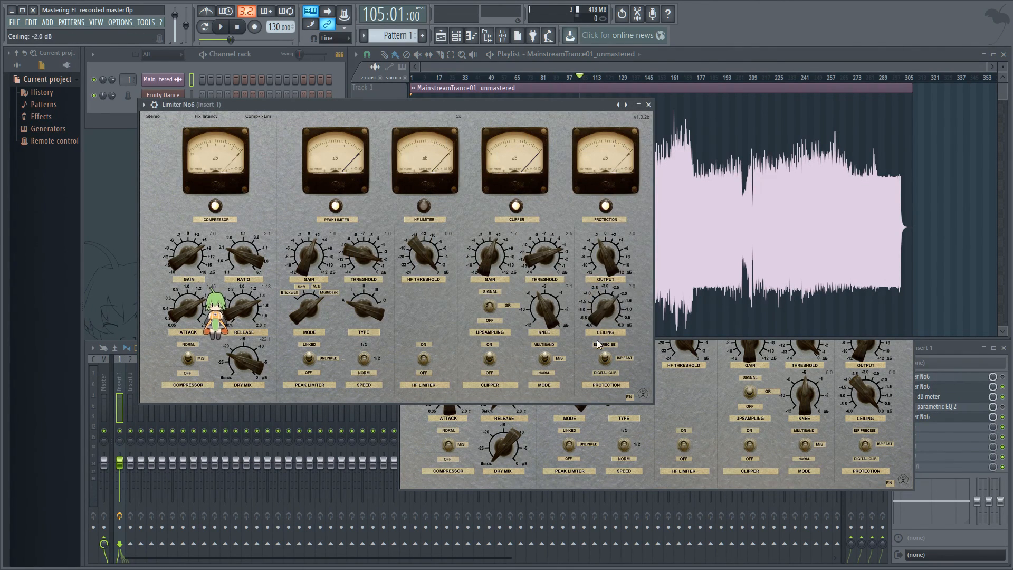
{"action": "left_click_drag", "start_coordinate": [597, 343], "coordinate": [596, 346]}
{"action": "left_click", "coordinate": [221, 26]}
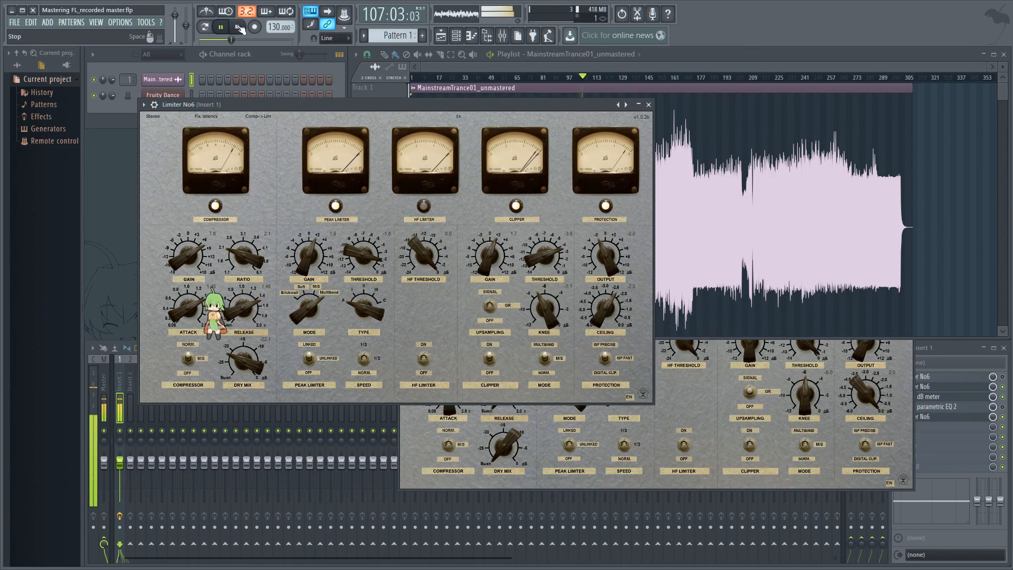
{"action": "left_click", "coordinate": [239, 28]}
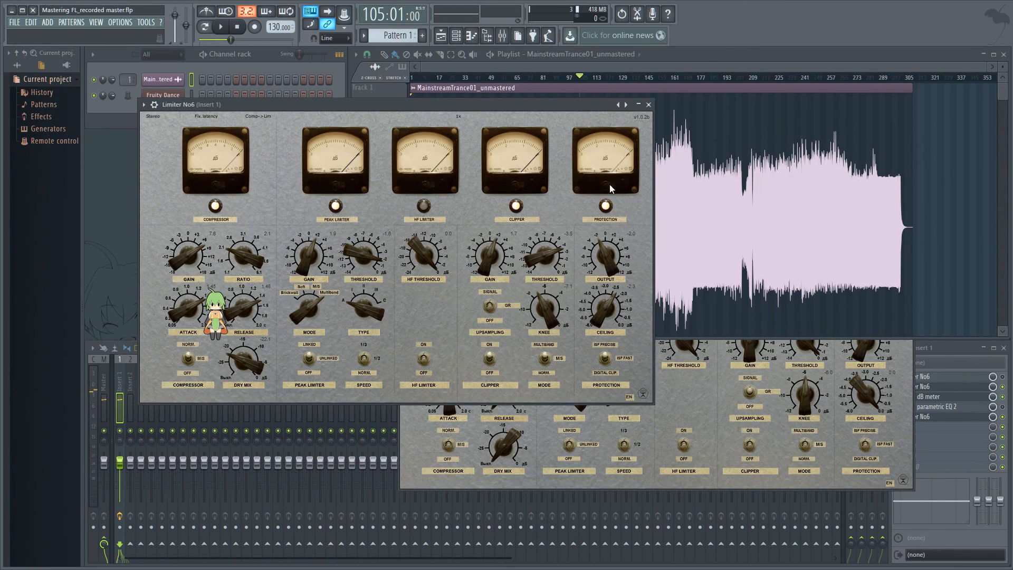
Move the playhead to bar 19 and raise the first limiter's Ceiling.
{"action": "left_click", "coordinate": [686, 380]}
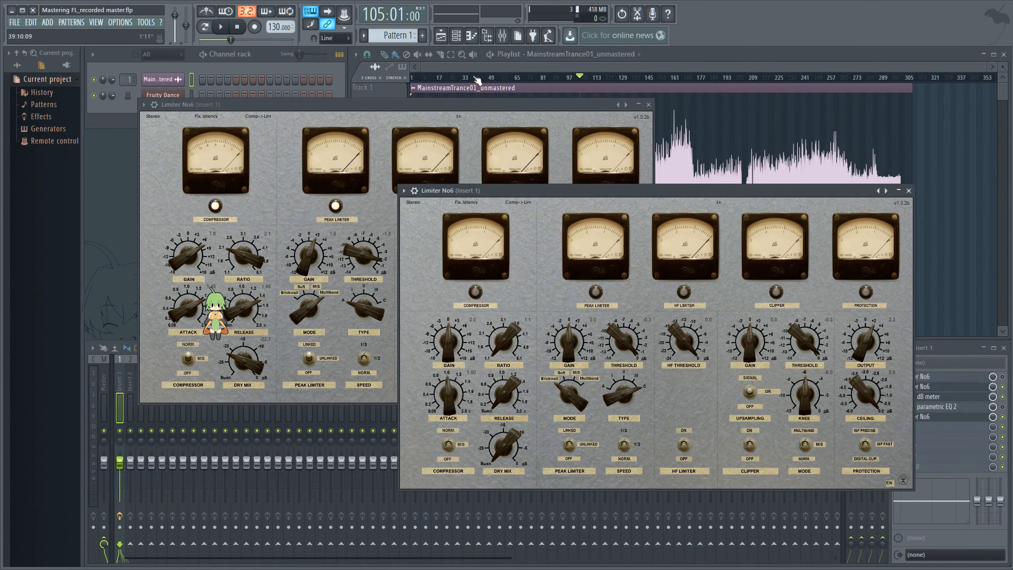
{"action": "left_click", "coordinate": [408, 74]}
{"action": "left_click", "coordinate": [441, 75]}
{"action": "left_click", "coordinate": [316, 123]}
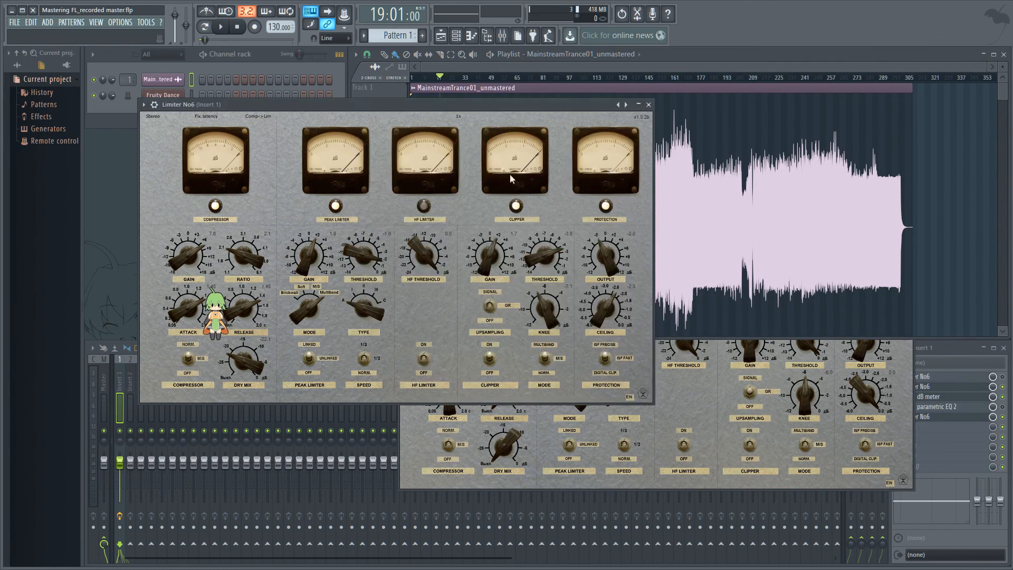
{"action": "left_click", "coordinate": [881, 430]}
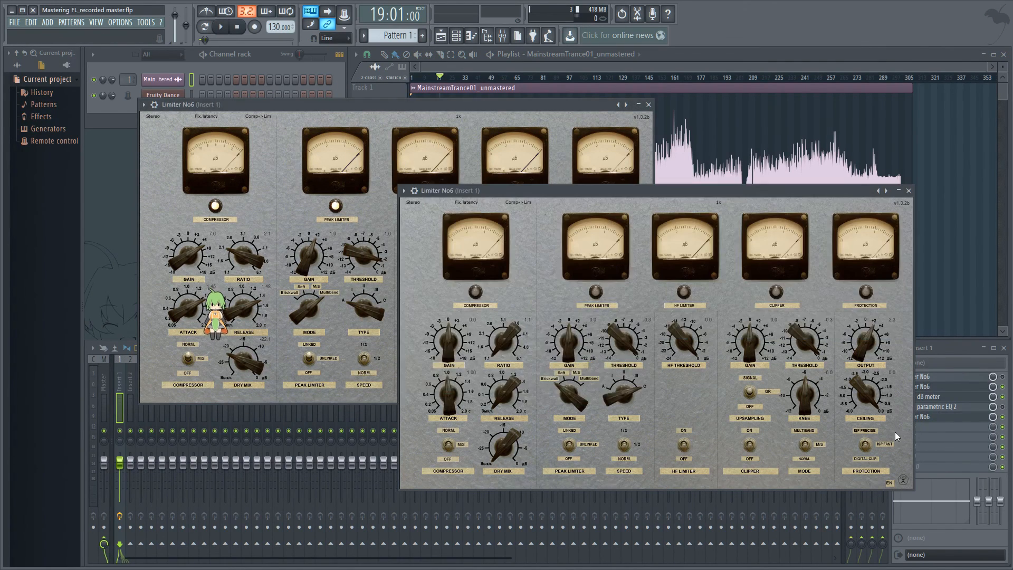
{"action": "left_click", "coordinate": [488, 127]}
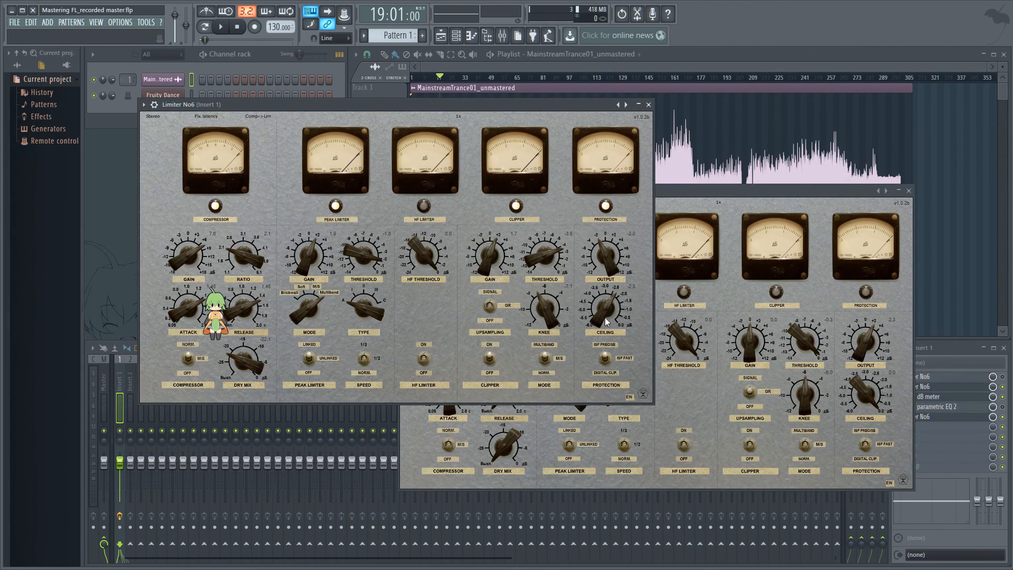
{"action": "left_click_drag", "start_coordinate": [606, 323], "coordinate": [601, 296]}
Play the song, toggle the second limiter slot's enable switch, and stop playback.
{"action": "key", "text": "space"}
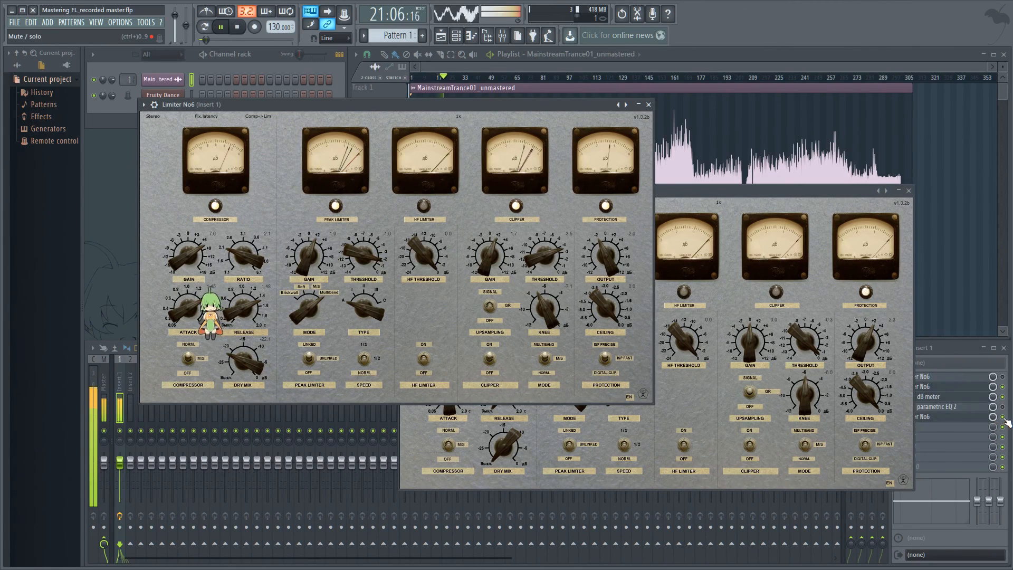
{"action": "left_click", "coordinate": [1007, 422]}
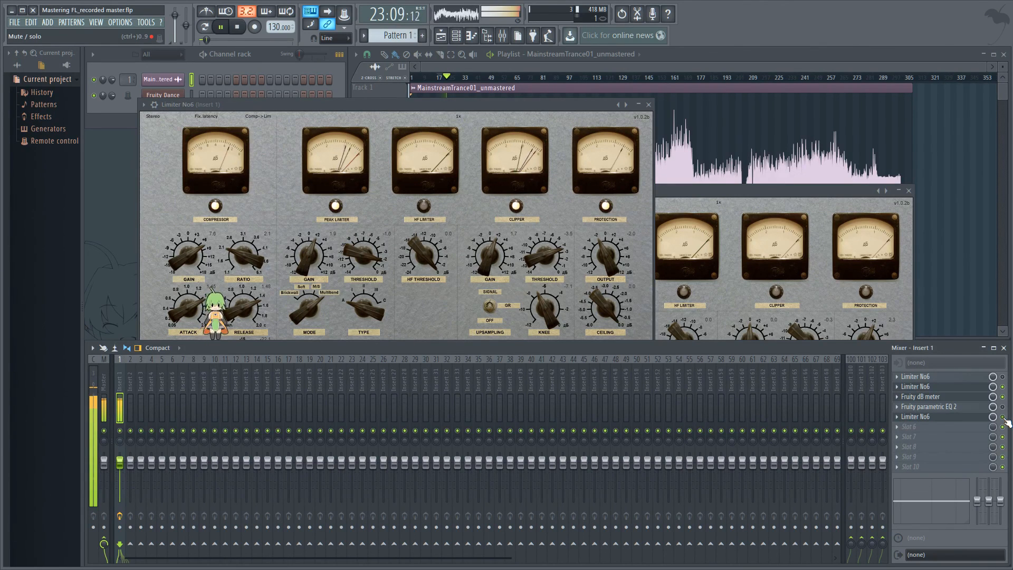
{"action": "left_click", "coordinate": [237, 26]}
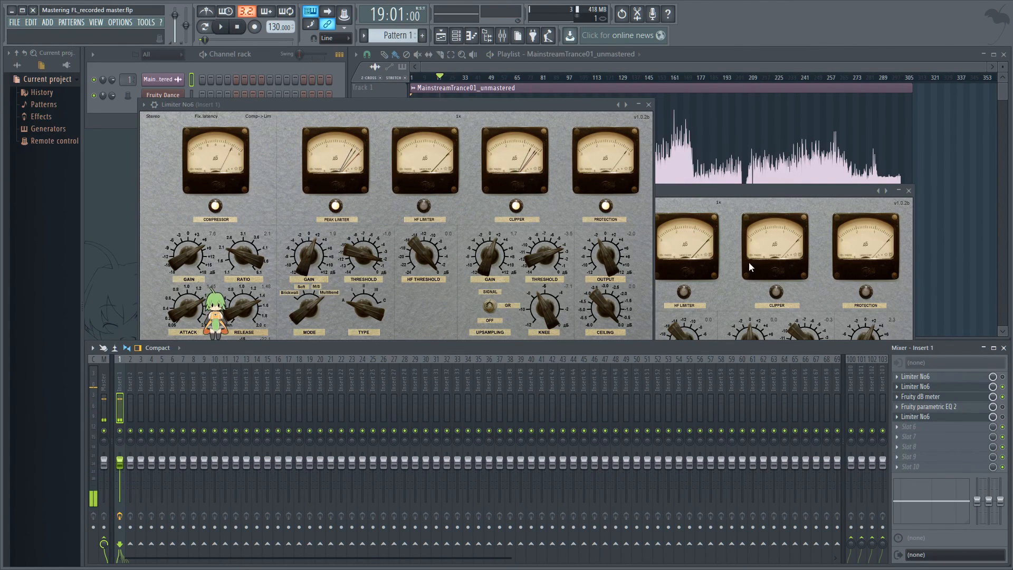
Move the playhead to bar 105 and lower the first limiter's Ceiling.
{"action": "left_click_drag", "start_coordinate": [762, 191], "coordinate": [720, 213]}
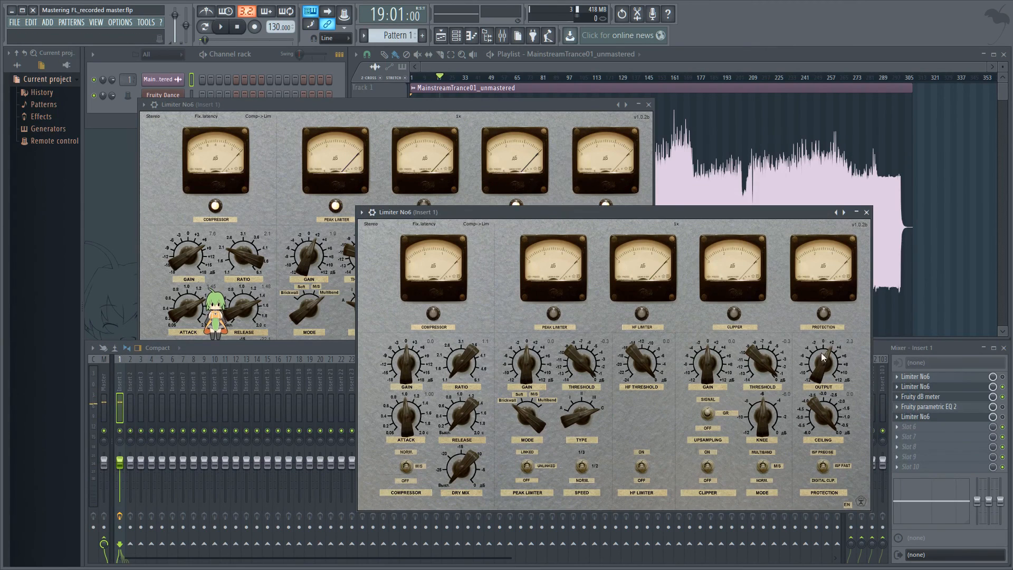
{"action": "left_click_drag", "start_coordinate": [416, 104], "coordinate": [477, 213]}
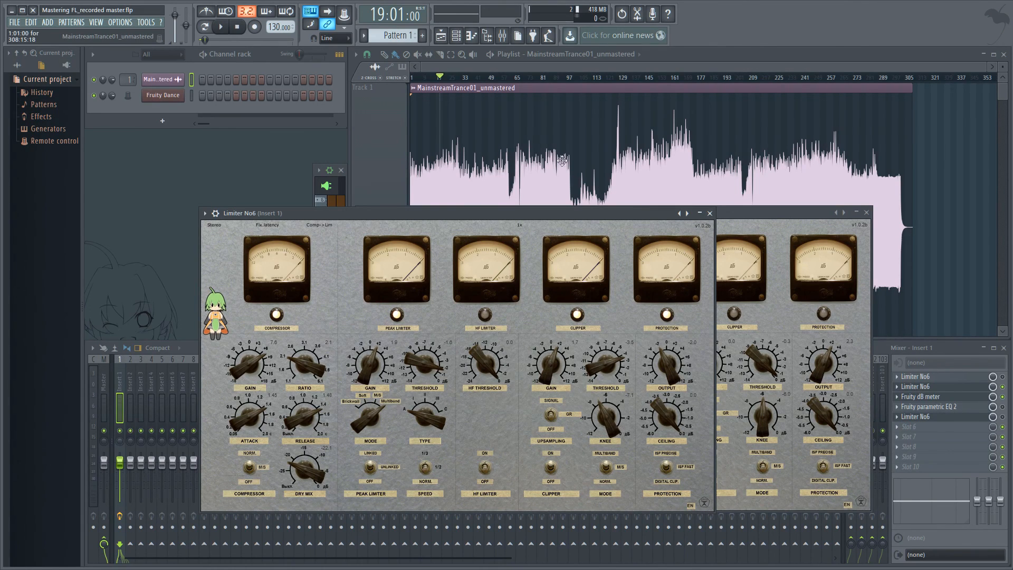
{"action": "left_click_drag", "start_coordinate": [574, 78], "coordinate": [582, 86]}
{"action": "scroll", "coordinate": [612, 213], "scroll_direction": "down", "scroll_amount": 4}
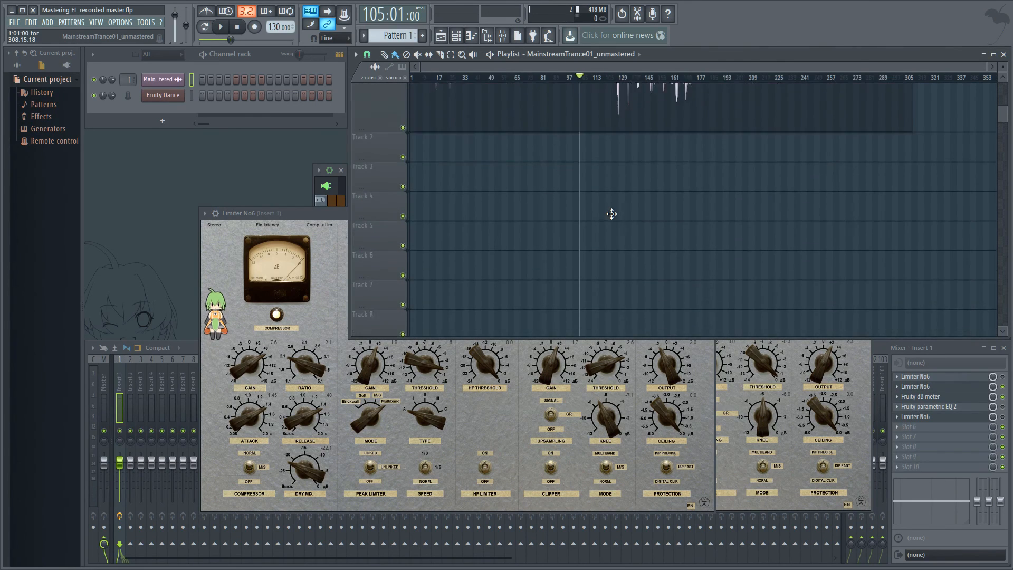
{"action": "scroll", "coordinate": [612, 214], "scroll_direction": "up", "scroll_amount": 1}
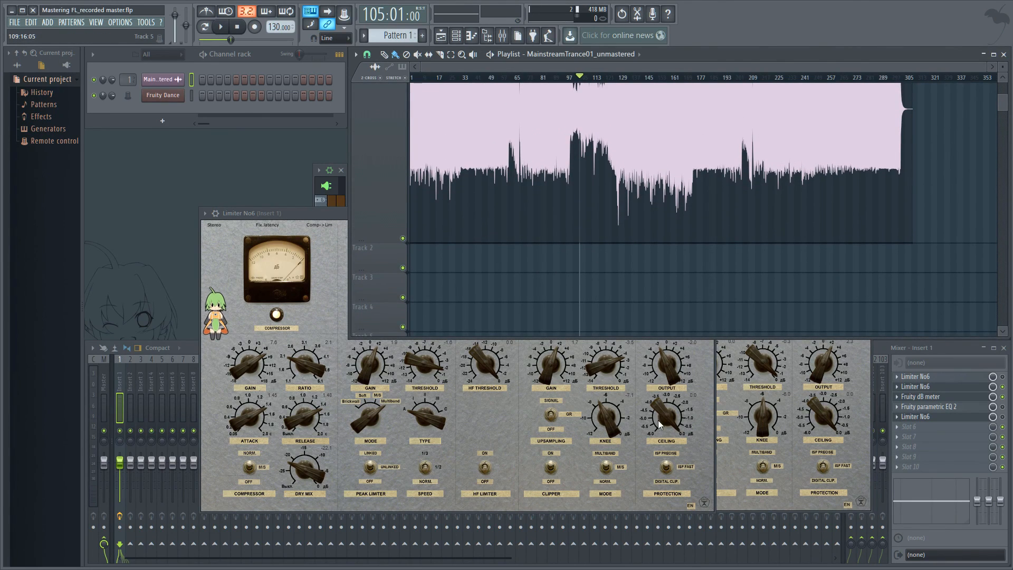
{"action": "left_click_drag", "start_coordinate": [660, 421], "coordinate": [664, 441]}
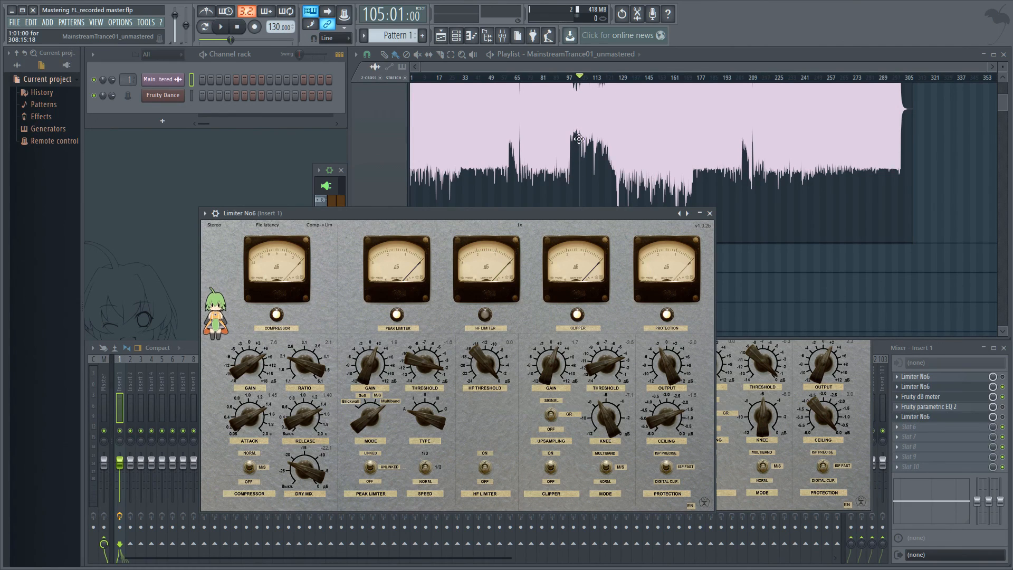
Open the second Limiter No6 instance's window from the insert to compare it, then close it.
{"action": "scroll", "coordinate": [586, 128], "scroll_direction": "up", "scroll_amount": 3}
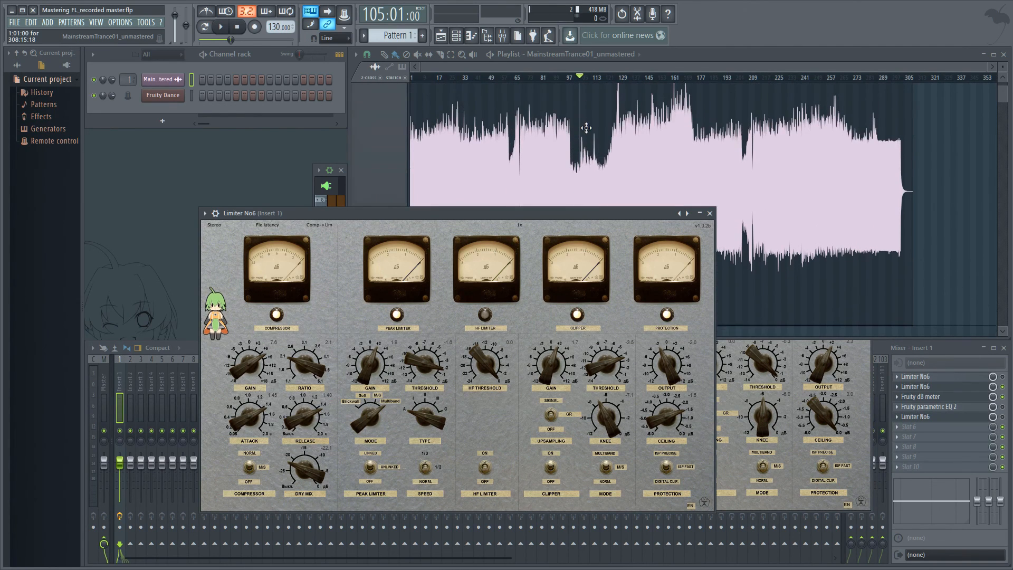
{"action": "left_click", "coordinate": [799, 353]}
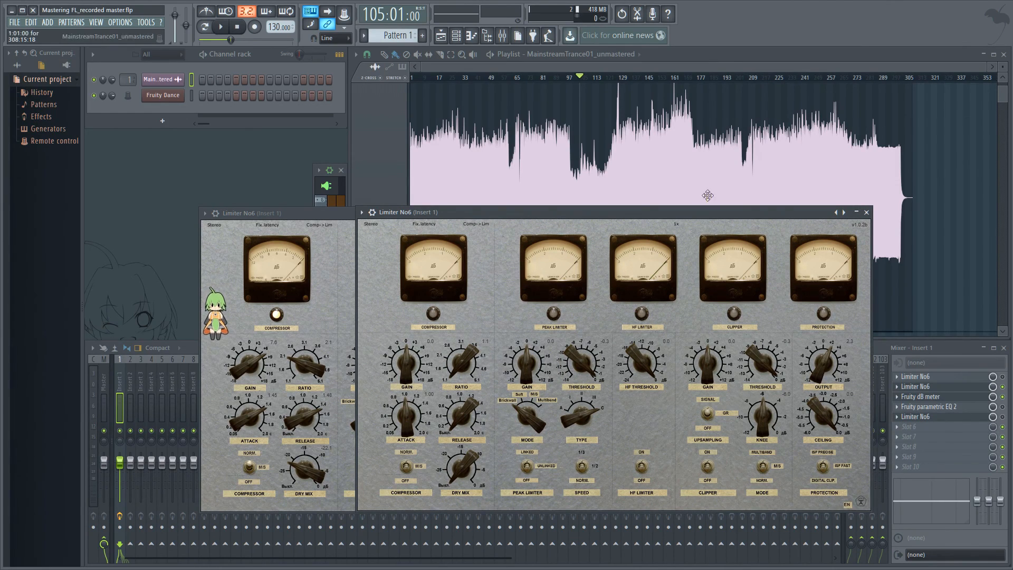
{"action": "left_click", "coordinate": [866, 212]}
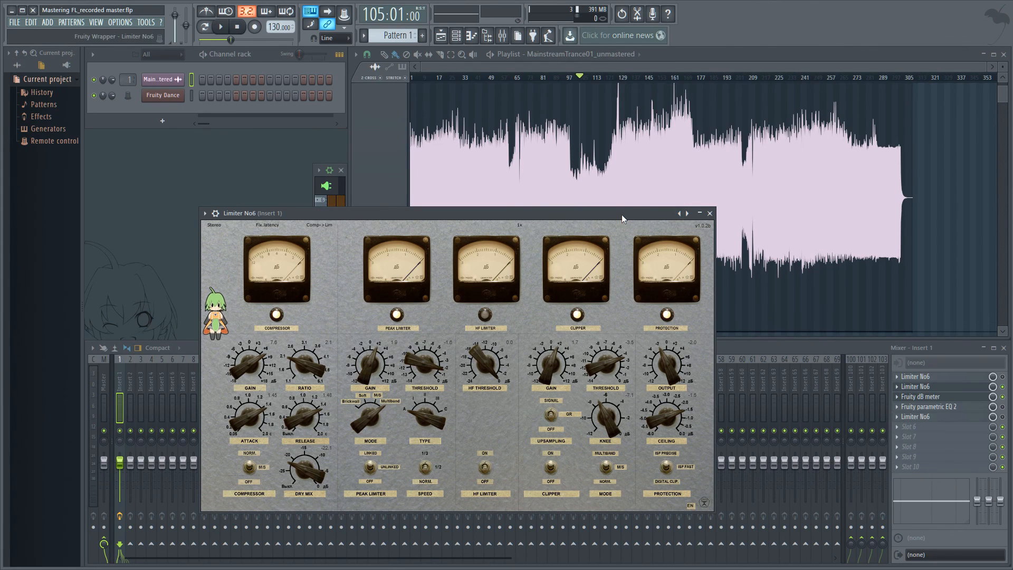
Move the limiter window aside and set the playhead to bar 107 in the playlist.
{"action": "left_click_drag", "start_coordinate": [622, 214], "coordinate": [791, 244]}
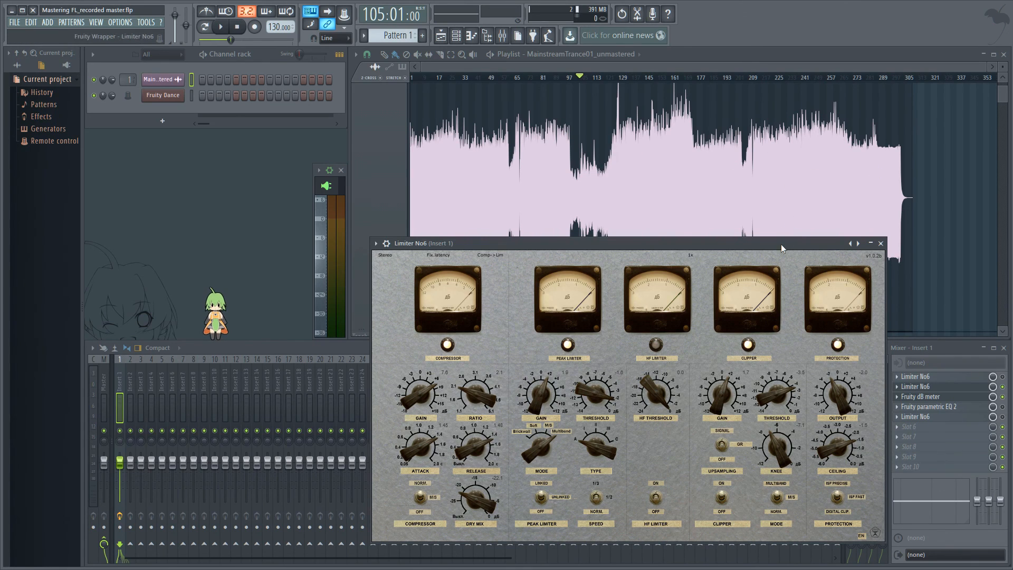
{"action": "left_click_drag", "start_coordinate": [774, 246], "coordinate": [773, 204]}
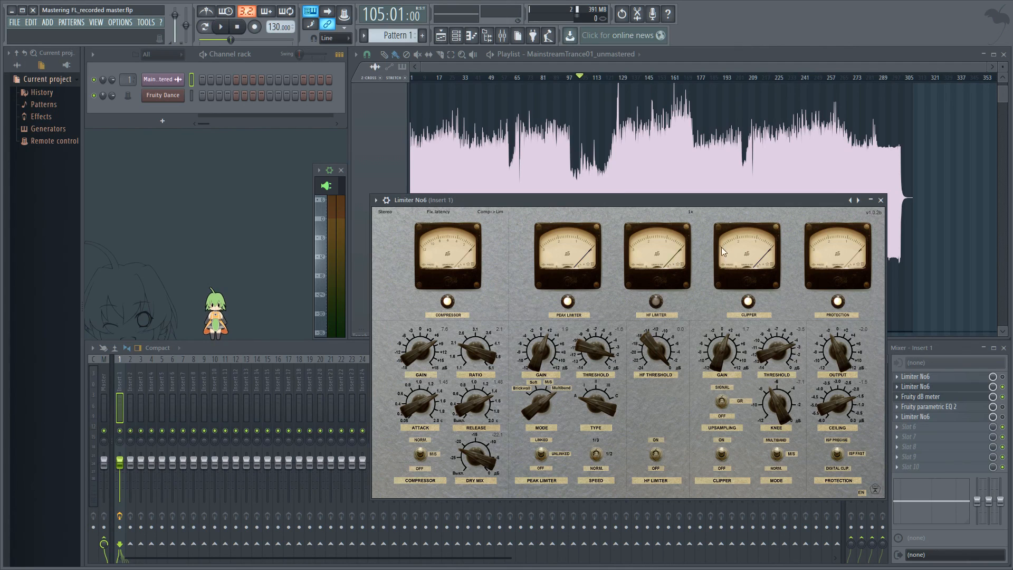
{"action": "left_click_drag", "start_coordinate": [702, 201], "coordinate": [356, 264]}
{"action": "left_click", "coordinate": [586, 79]}
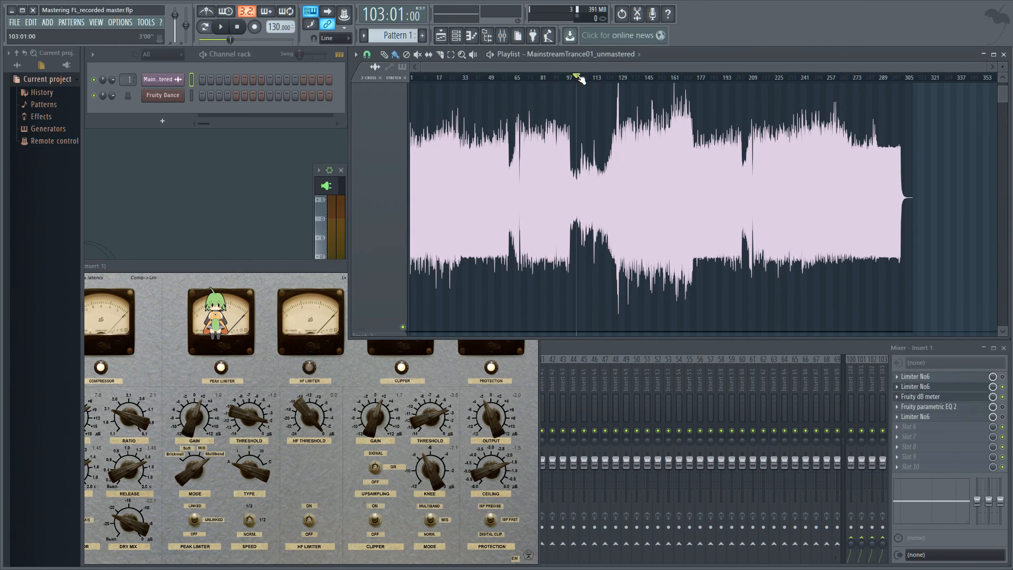
{"action": "left_click_drag", "start_coordinate": [586, 77], "coordinate": [584, 80]}
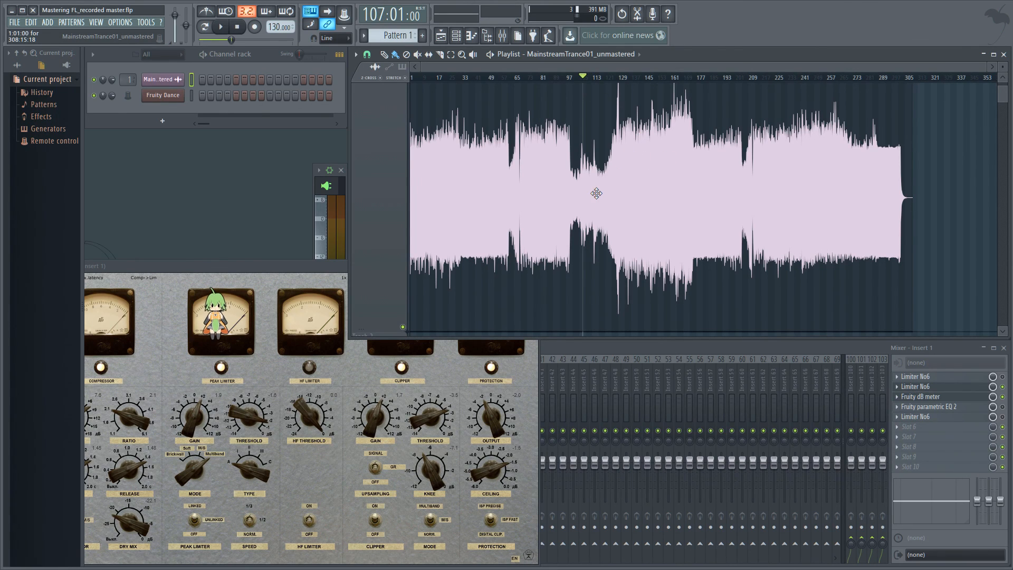
Reposition the limiter window and open the empty sixth effect slot's menu, dismissing it without a choice.
{"action": "left_click_drag", "start_coordinate": [235, 280], "coordinate": [602, 180]}
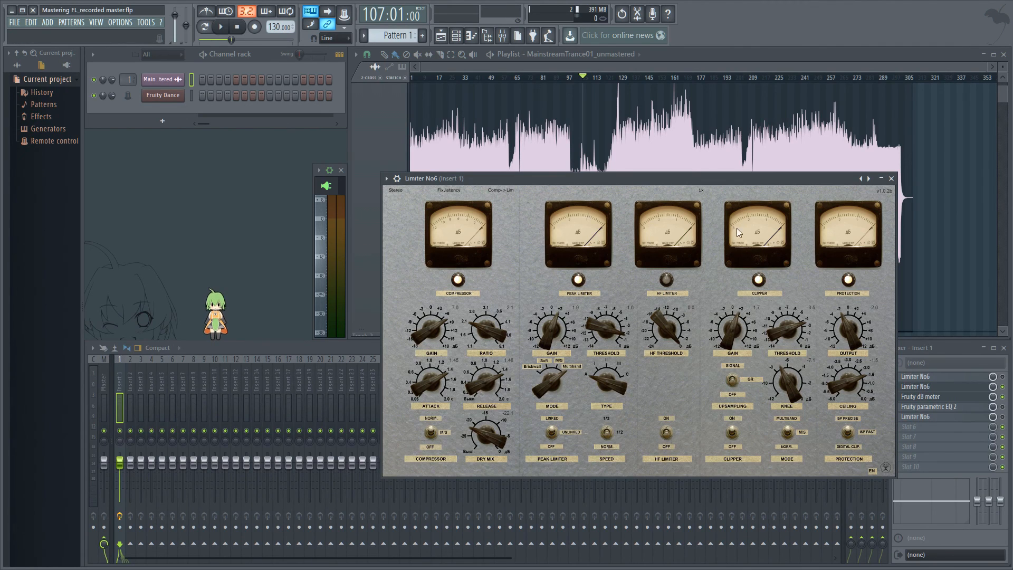
{"action": "left_click_drag", "start_coordinate": [753, 179], "coordinate": [696, 155]}
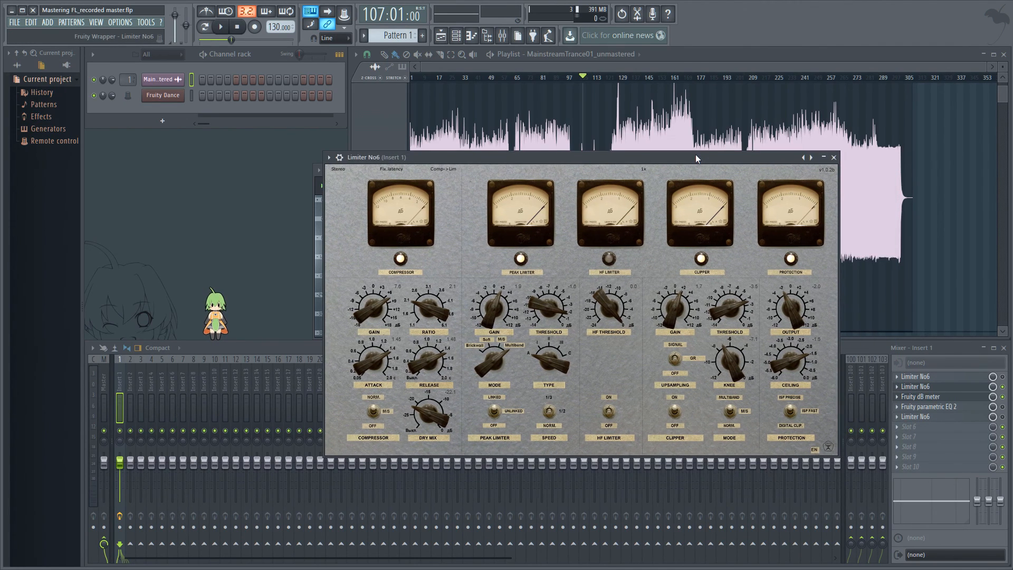
{"action": "left_click", "coordinate": [905, 427]}
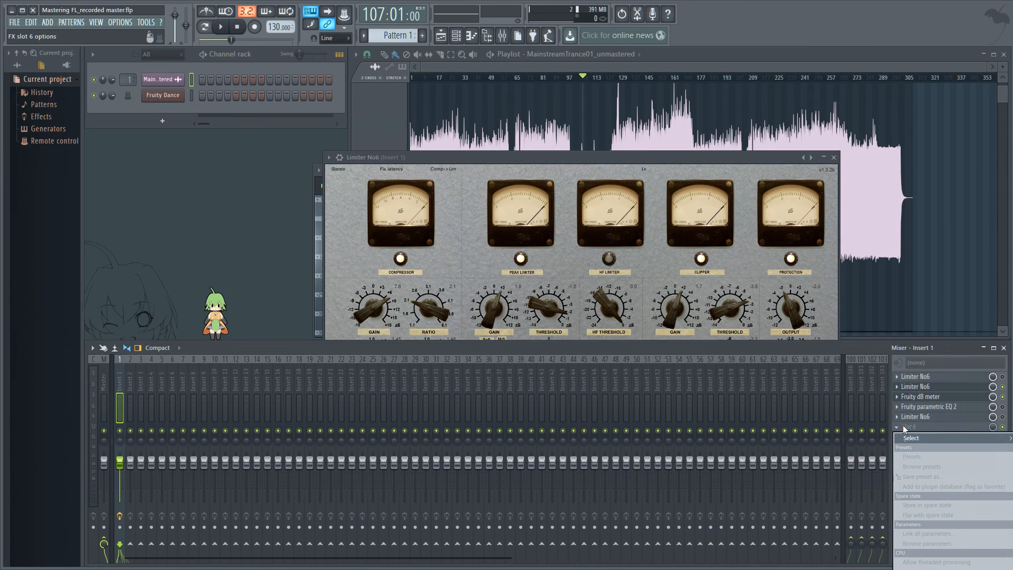
{"action": "left_click", "coordinate": [727, 157]}
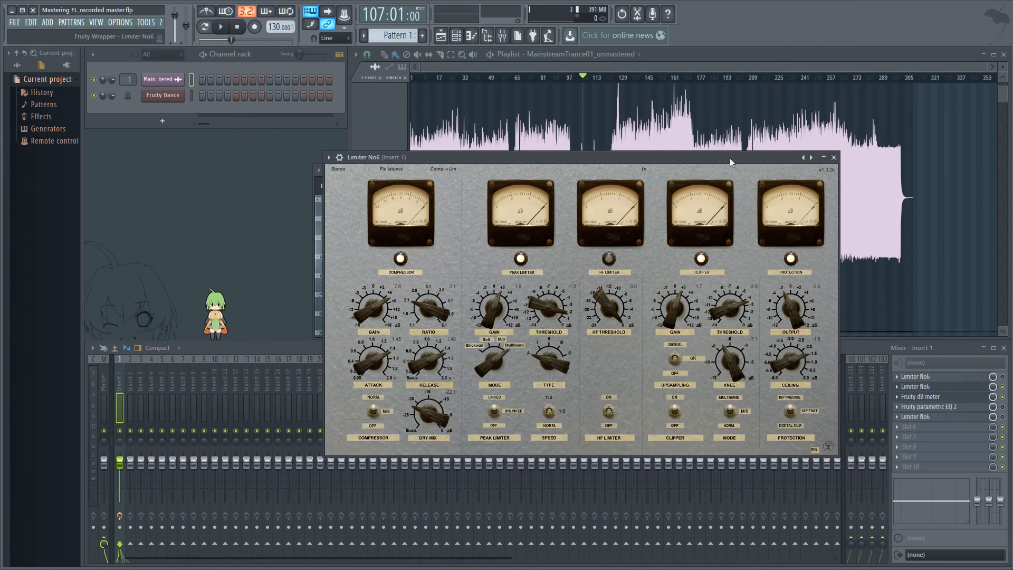
{"action": "left_click_drag", "start_coordinate": [753, 160], "coordinate": [794, 160]}
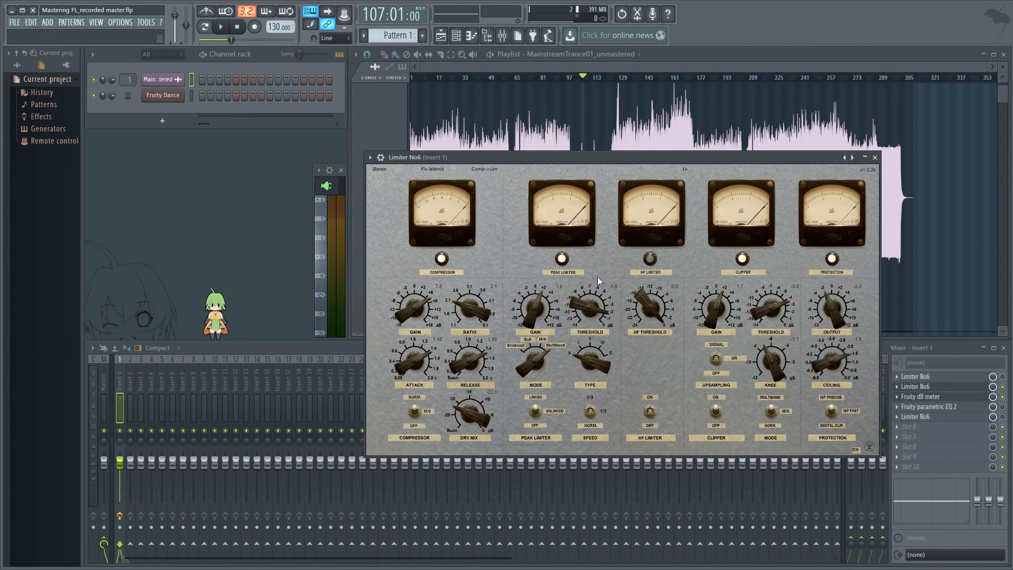